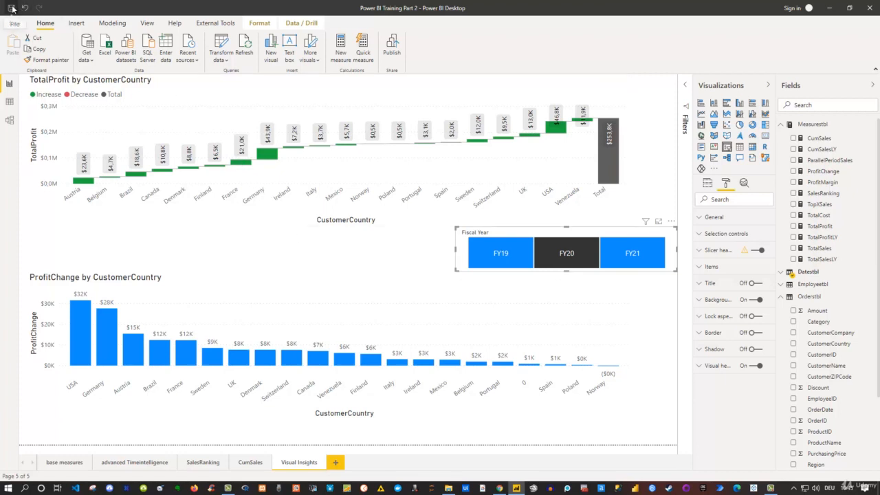
Add a new report page and start a what-if parameter named PriceChange with the Decimal number data type
{"action": "left_click", "coordinate": [266, 255]}
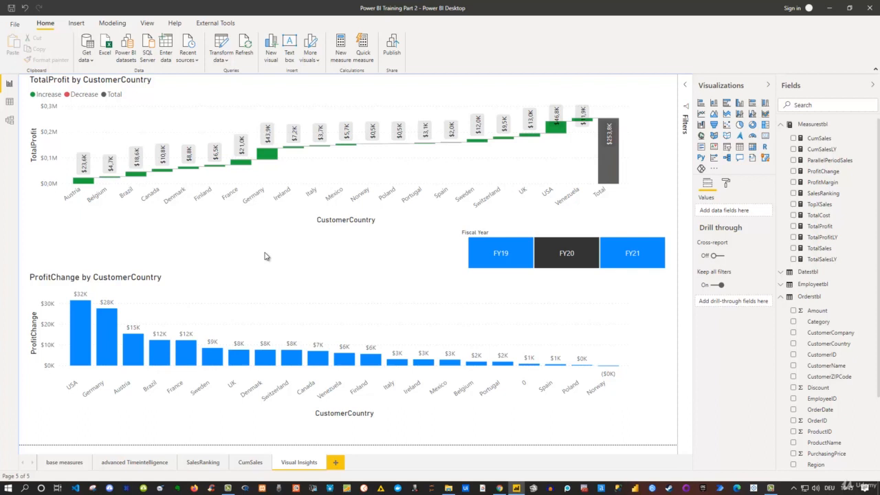
{"action": "left_click", "coordinate": [336, 462]}
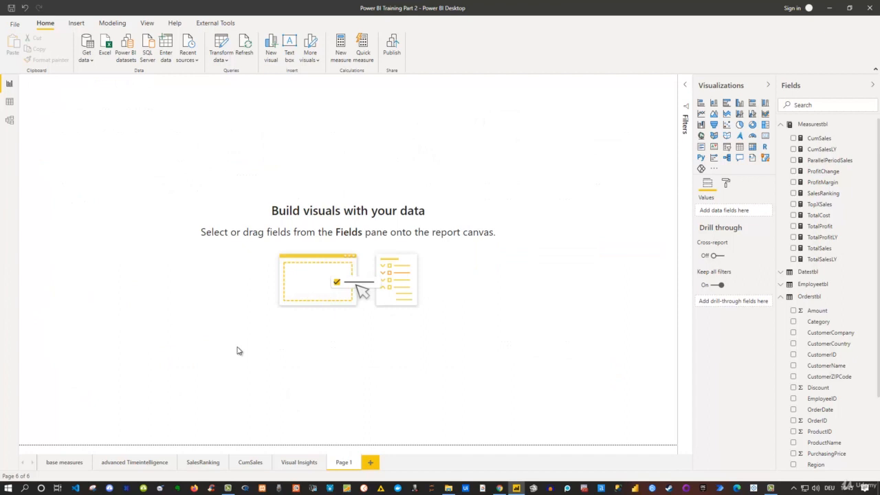
{"action": "left_click", "coordinate": [106, 24]}
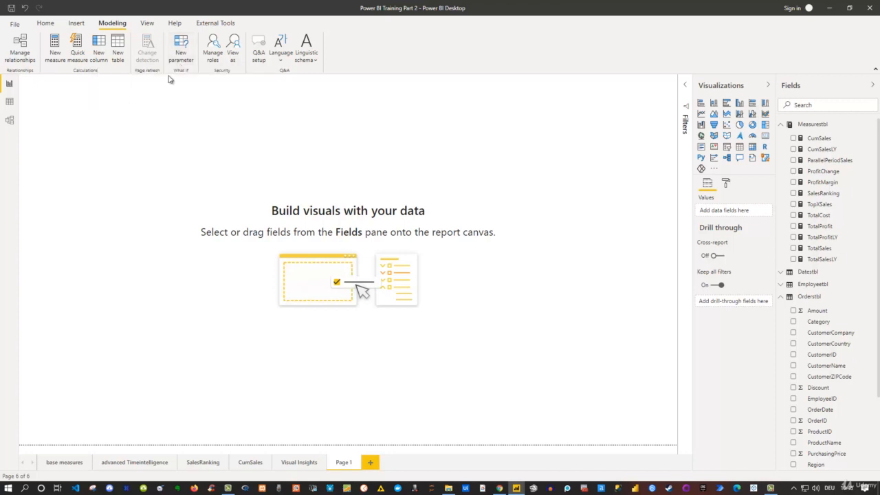
{"action": "left_click", "coordinate": [180, 45]}
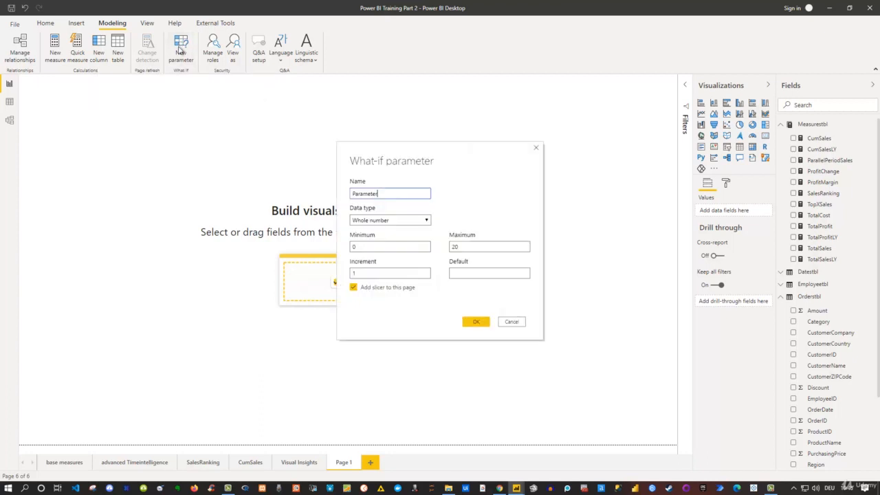
{"action": "double_click", "coordinate": [356, 190]}
{"action": "type", "text": "PriceChange"}
{"action": "left_click", "coordinate": [374, 221]}
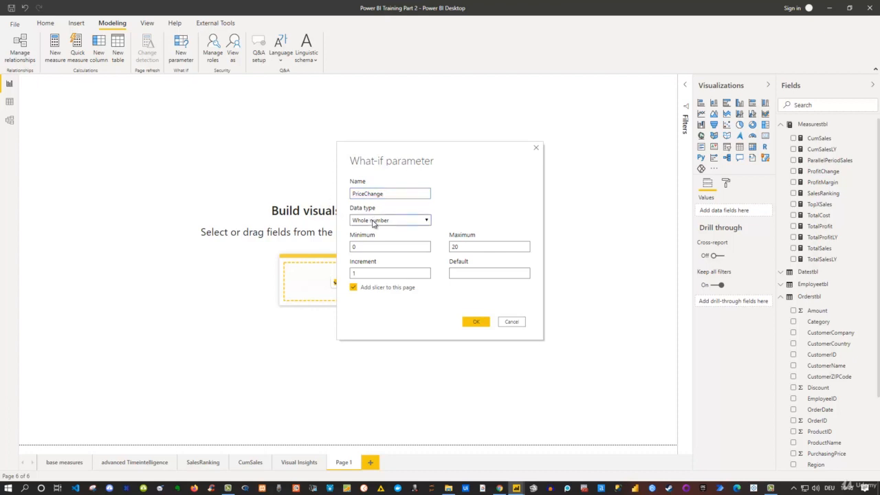
{"action": "left_click", "coordinate": [375, 239]}
Create the parameter with minimum 0, maximum 1 and increment 0.05, including its slicer on the page
{"action": "left_click", "coordinate": [356, 247]}
{"action": "left_click_drag", "start_coordinate": [356, 247], "coordinate": [350, 248]}
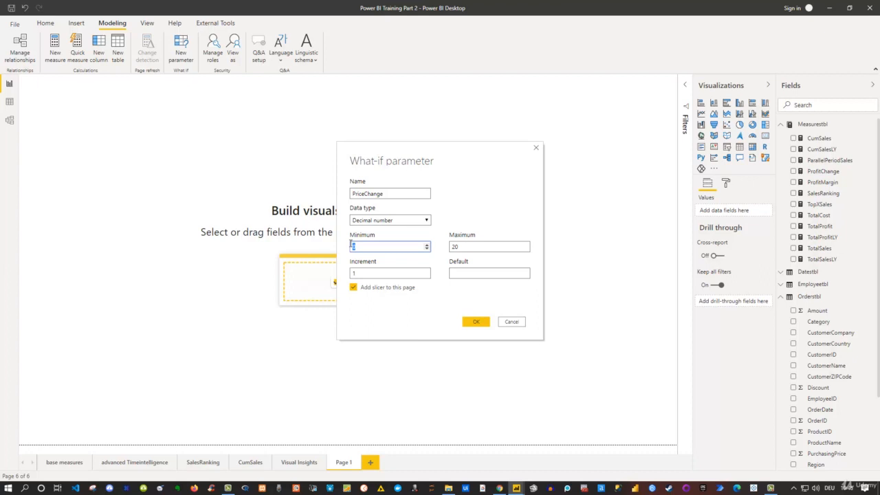
{"action": "left_click", "coordinate": [453, 247]}
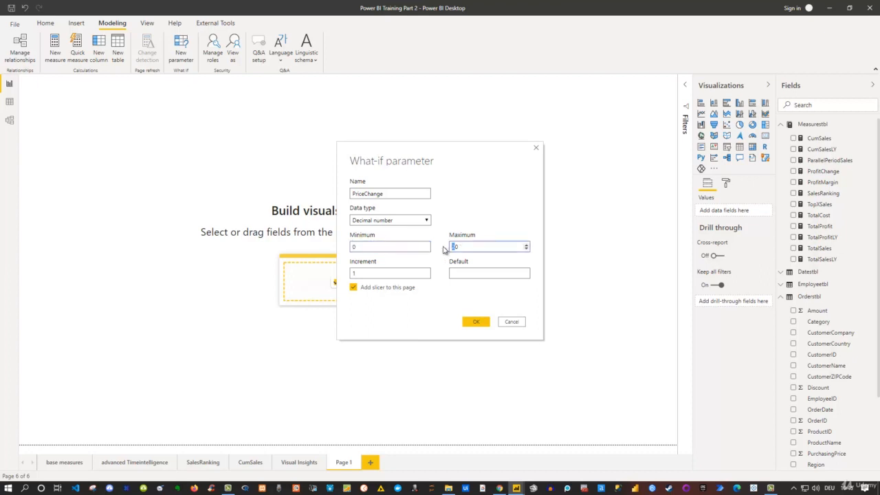
{"action": "left_click_drag", "start_coordinate": [451, 246], "coordinate": [464, 245]}
{"action": "type", "text": "1"}
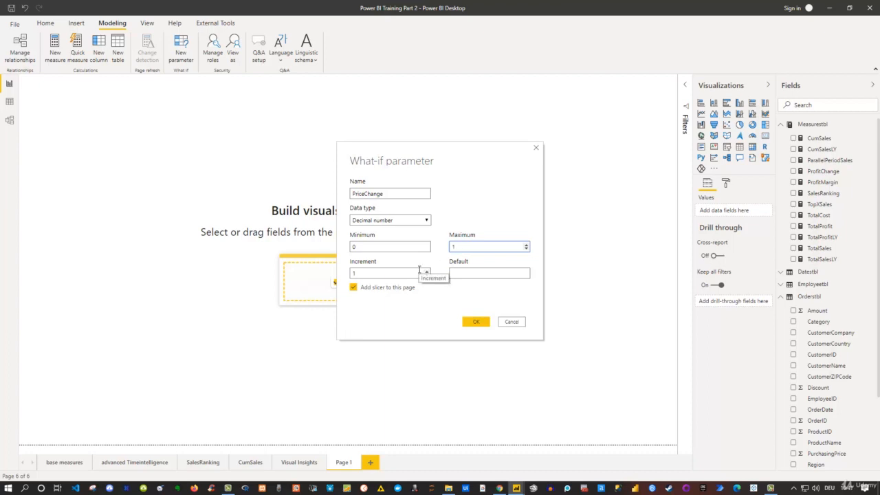
{"action": "left_click", "coordinate": [359, 275]}
{"action": "left_click_drag", "start_coordinate": [359, 275], "coordinate": [351, 274]}
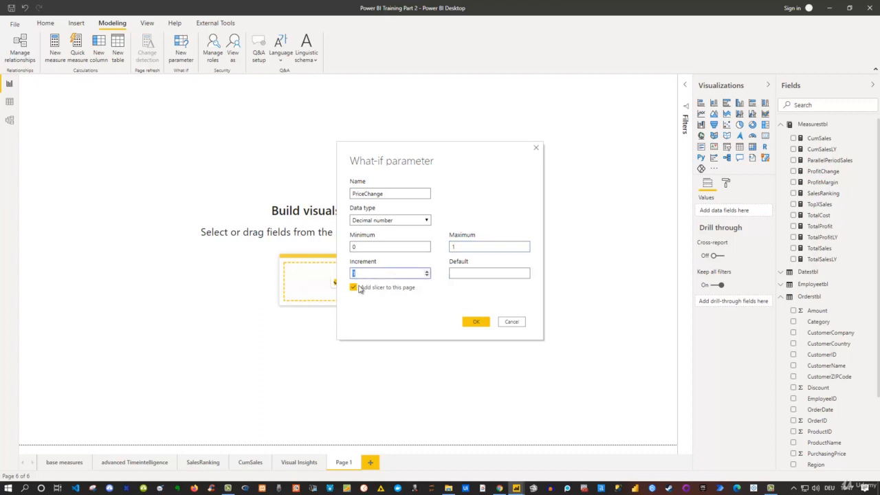
{"action": "type", "text": "0.05"}
{"action": "left_click", "coordinate": [472, 323]}
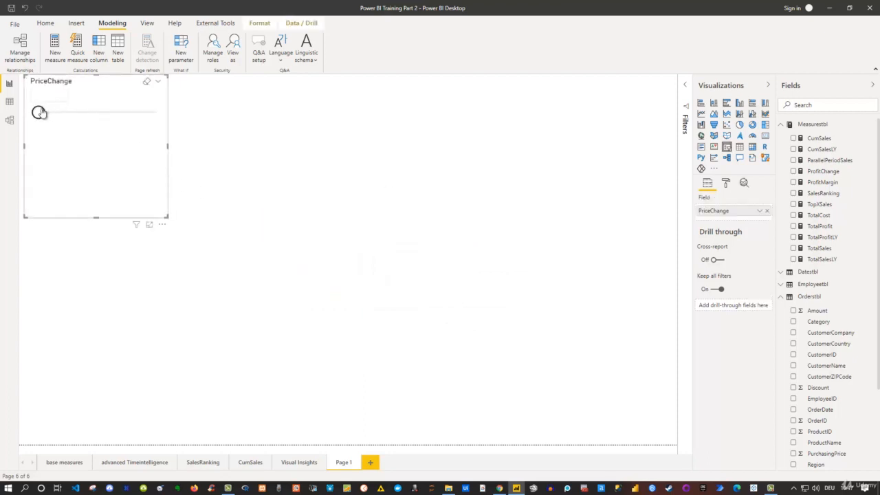
Try out the PriceChange slider by moving it to 0,20 and back to 0
{"action": "mouse_move", "coordinate": [39, 112]}
{"action": "left_mouse_down"}
{"action": "mouse_move", "coordinate": [99, 113]}
{"action": "mouse_move", "coordinate": [31, 115]}
{"action": "left_mouse_up"}
{"action": "left_click", "coordinate": [62, 113]}
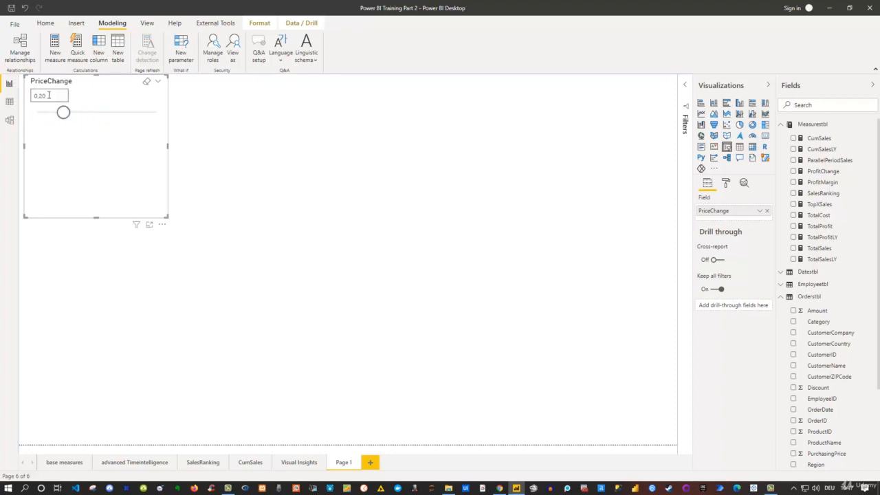
{"action": "left_click_drag", "start_coordinate": [49, 96], "coordinate": [39, 114]}
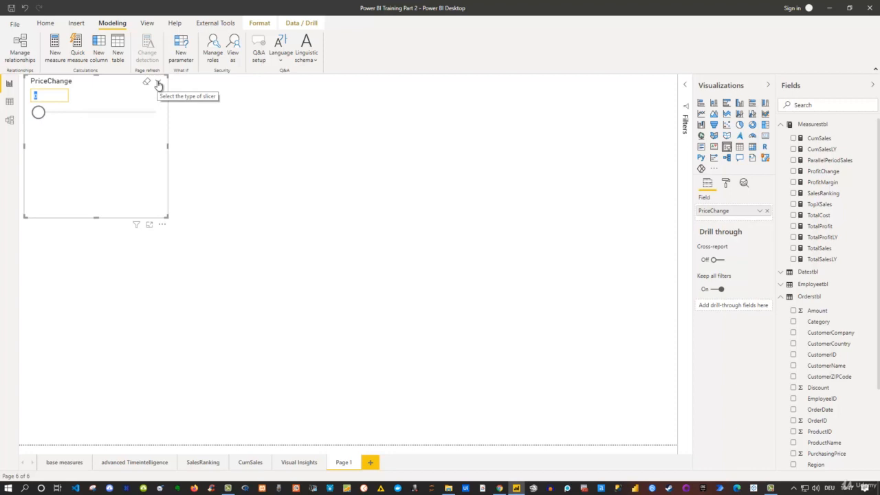
Change the PriceChange slicer type to Dropdown and look through its list of values
{"action": "left_click", "coordinate": [158, 84]}
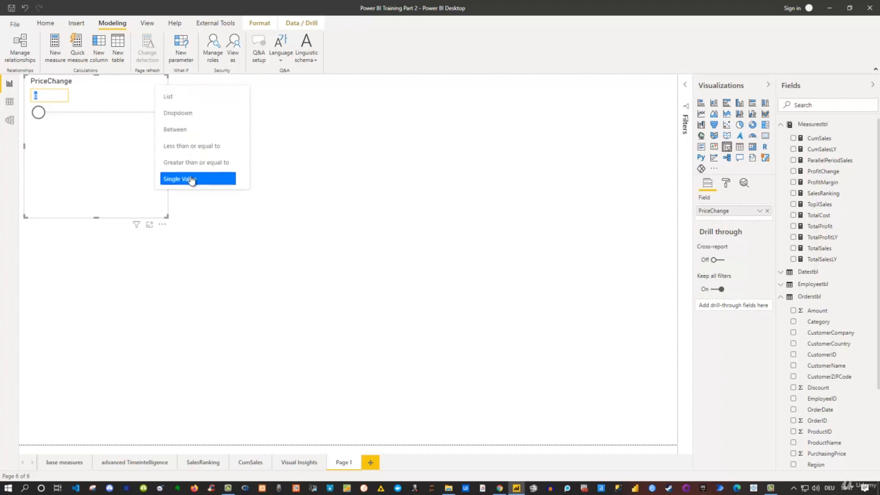
{"action": "left_click", "coordinate": [185, 114]}
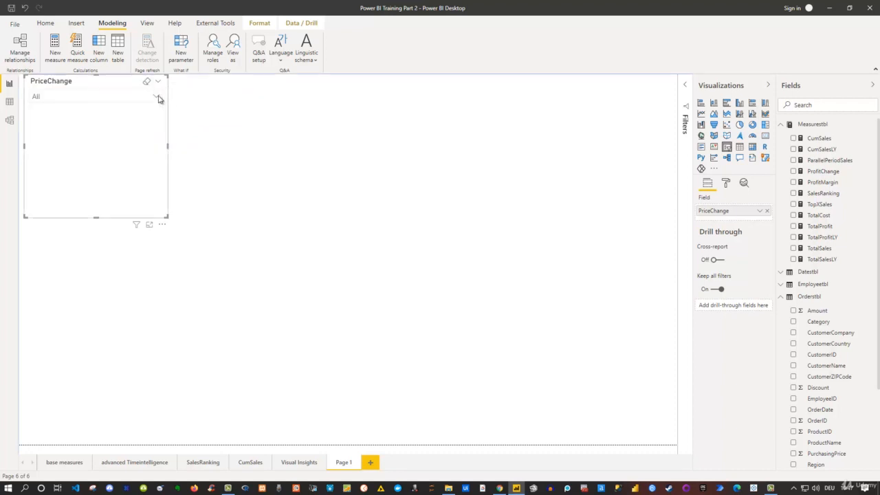
{"action": "left_click", "coordinate": [158, 98]}
{"action": "scroll", "coordinate": [74, 133], "scroll_direction": "down", "scroll_amount": 3}
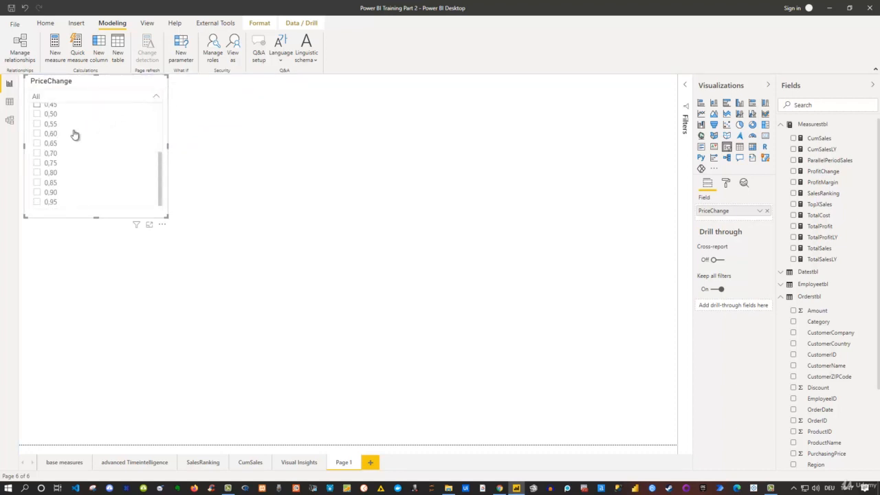
{"action": "scroll", "coordinate": [72, 157], "scroll_direction": "up", "scroll_amount": 3}
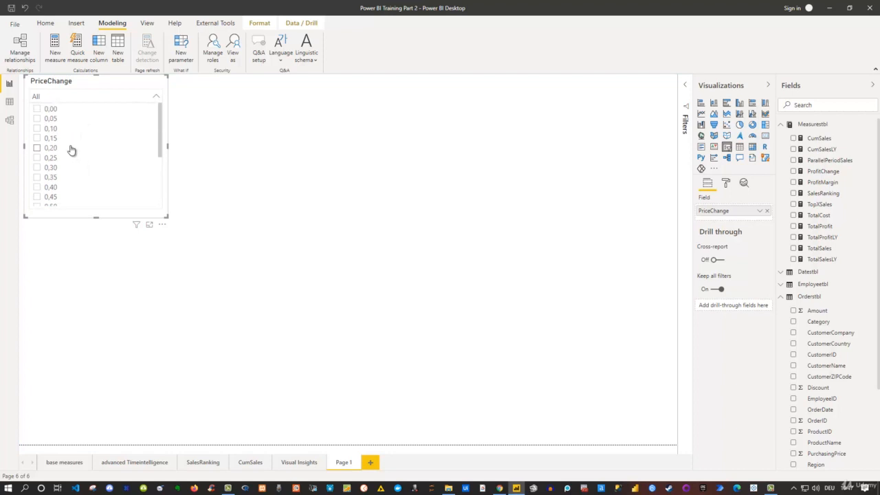
{"action": "scroll", "coordinate": [80, 111], "scroll_direction": "down", "scroll_amount": 3}
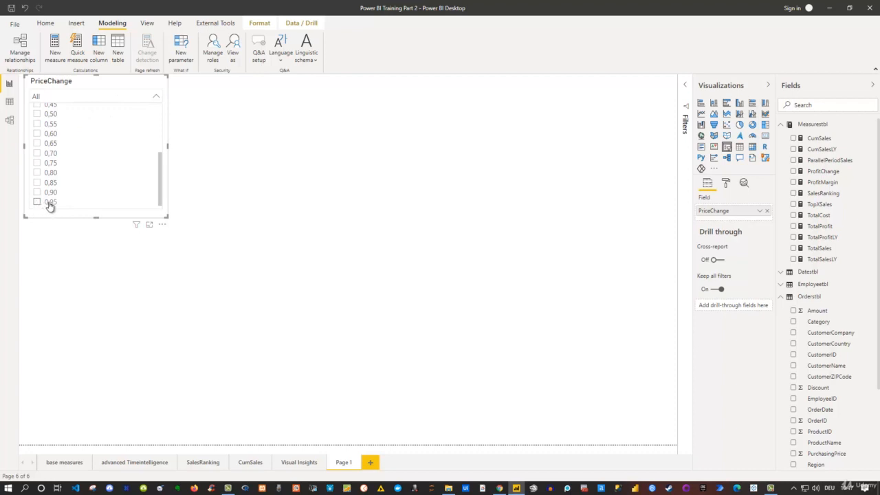
{"action": "left_click", "coordinate": [93, 97]}
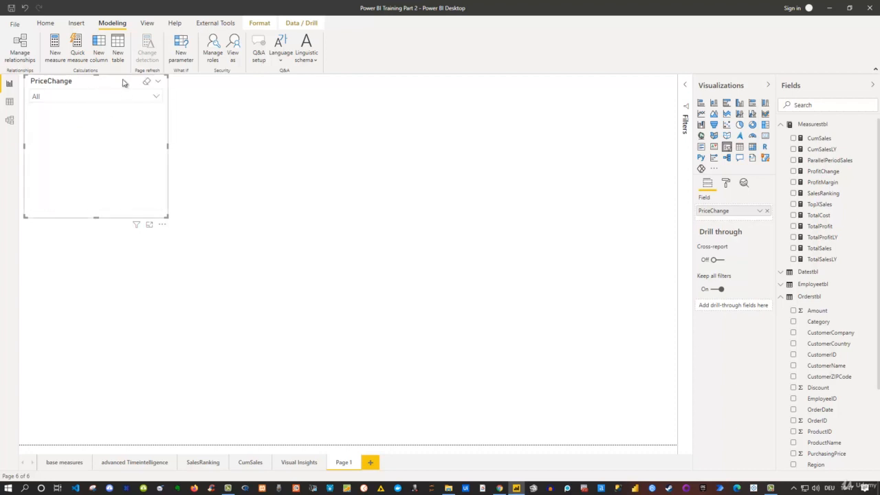
Set the upper limit in the PriceChange table's GENERATESERIES formula to 1.05 and check the end of the slicer's list
{"action": "left_click", "coordinate": [782, 297]}
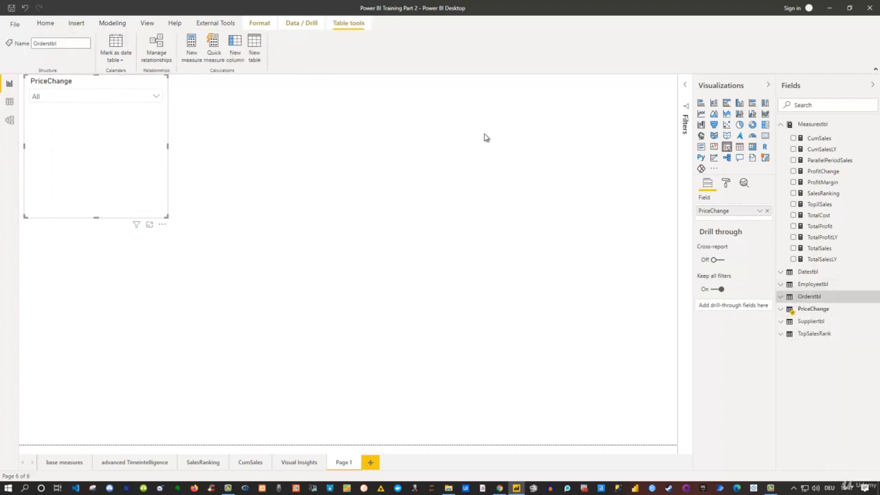
{"action": "left_click", "coordinate": [110, 23]}
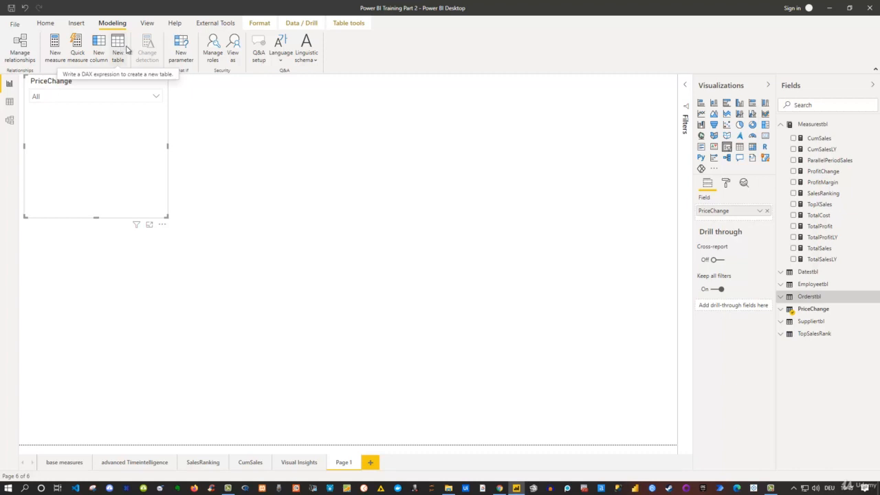
{"action": "left_click", "coordinate": [814, 309]}
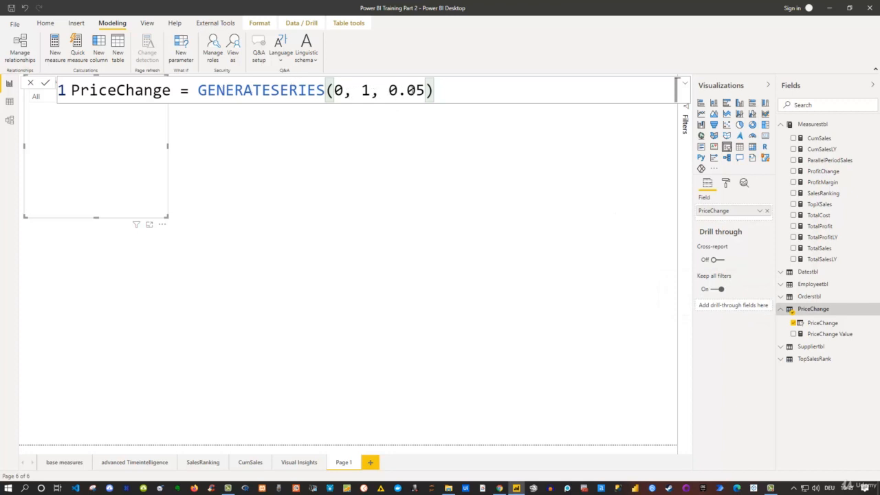
{"action": "left_click", "coordinate": [370, 90]}
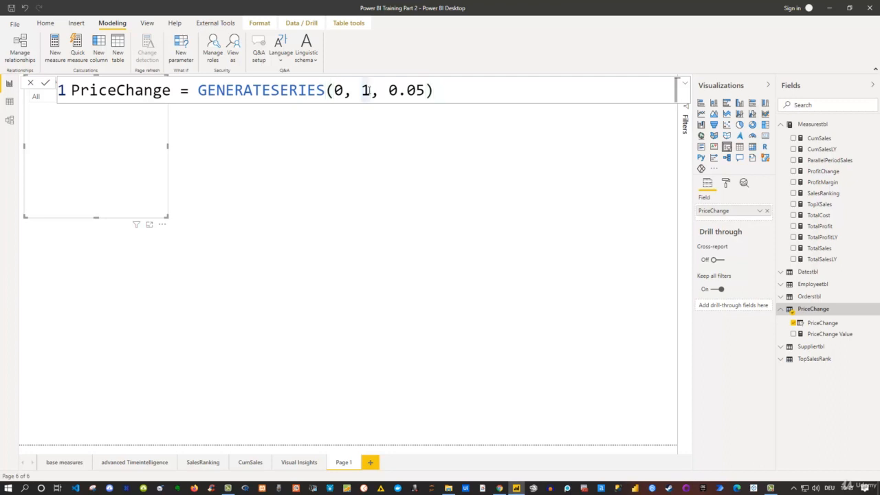
{"action": "type", "text": ".05"}
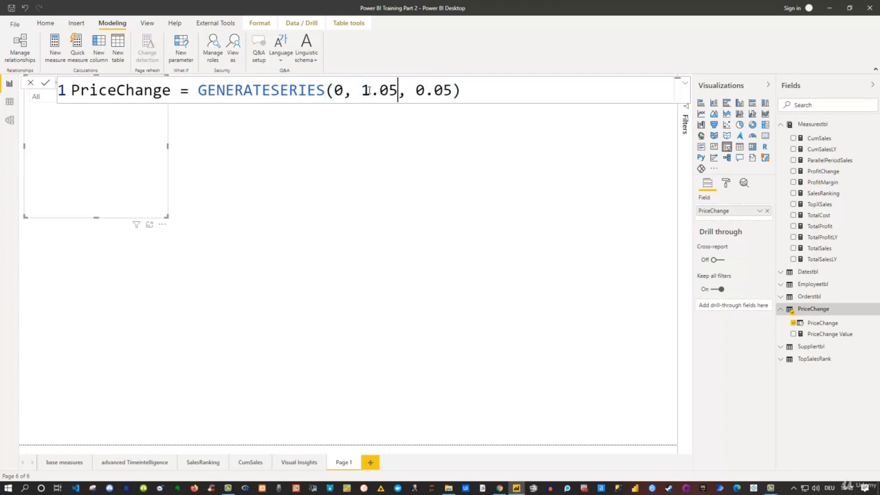
{"action": "left_click", "coordinate": [374, 90]}
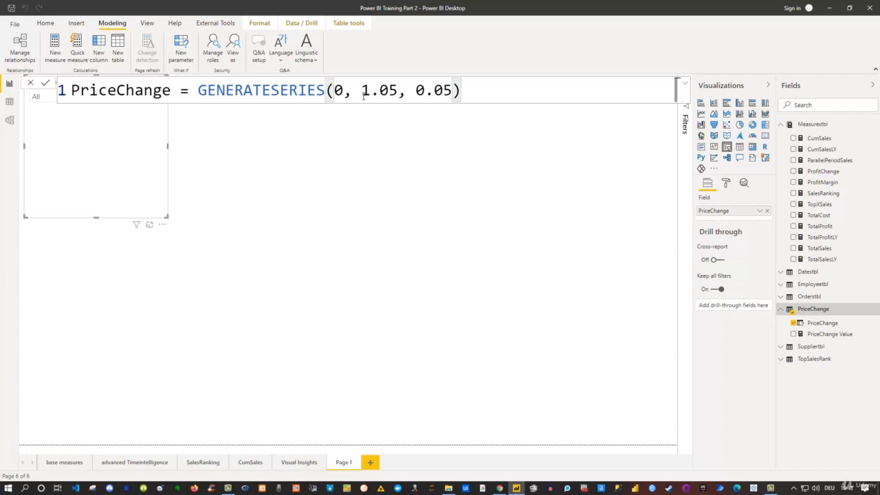
{"action": "left_click", "coordinate": [354, 137]}
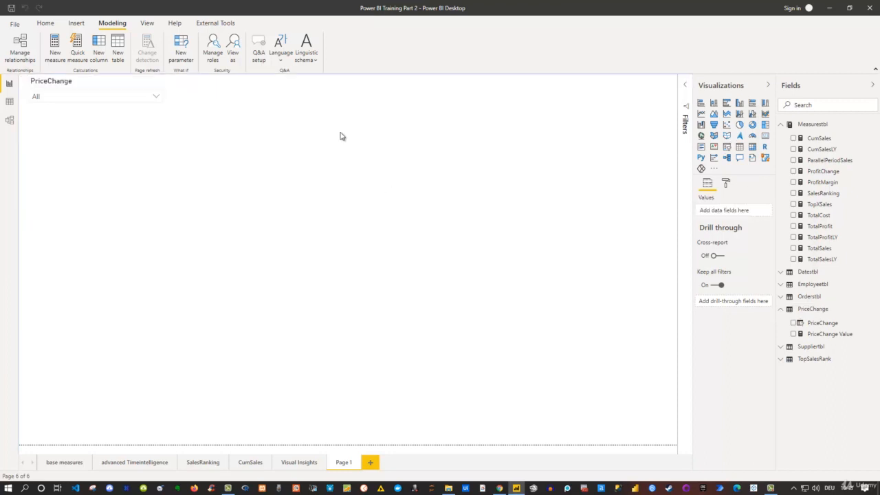
{"action": "left_click", "coordinate": [157, 97]}
{"action": "scroll", "coordinate": [118, 149], "scroll_direction": "down", "scroll_amount": 5}
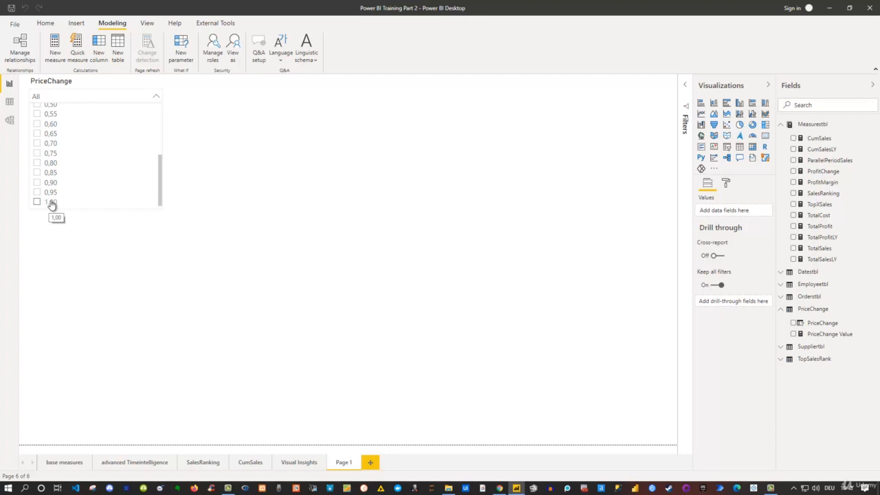
{"action": "left_click", "coordinate": [288, 150]}
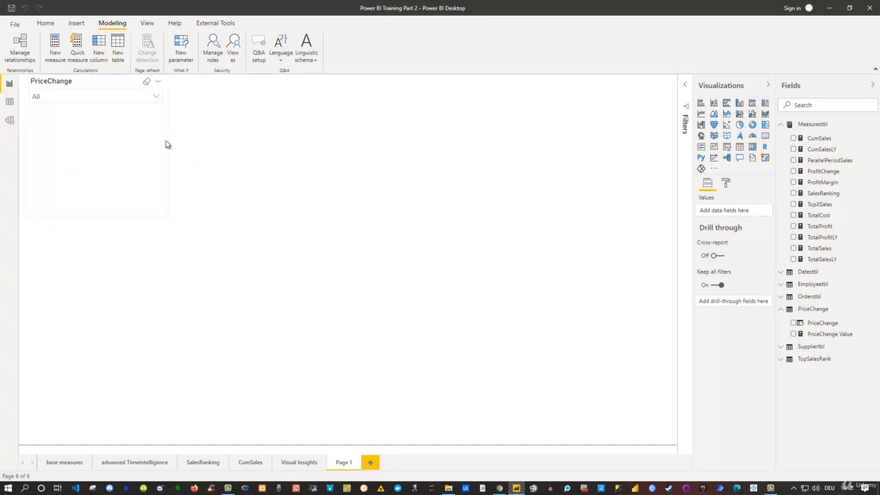
Reduce the PriceChange slicer's height to fit its dropdown and format its items in black 15 pt text
{"action": "left_click", "coordinate": [96, 206]}
{"action": "mouse_move", "coordinate": [97, 218]}
{"action": "left_mouse_down"}
{"action": "mouse_move", "coordinate": [90, 163]}
{"action": "mouse_move", "coordinate": [98, 116]}
{"action": "left_mouse_up"}
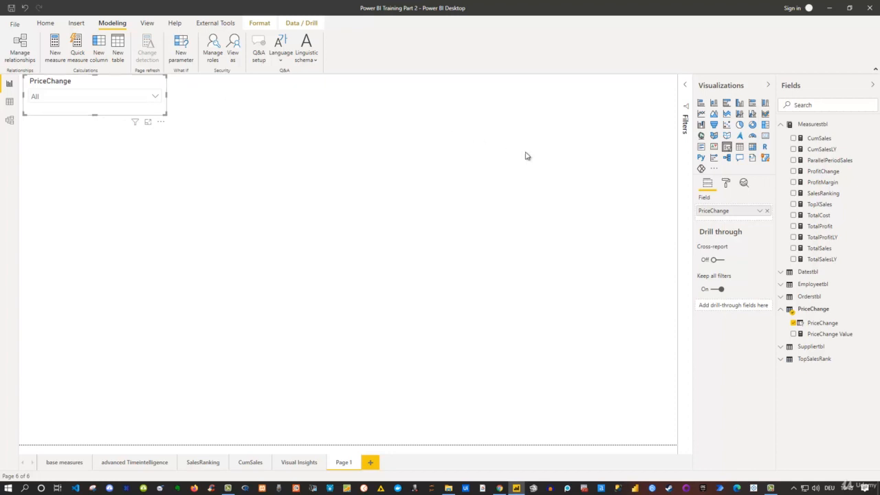
{"action": "left_click", "coordinate": [728, 184]}
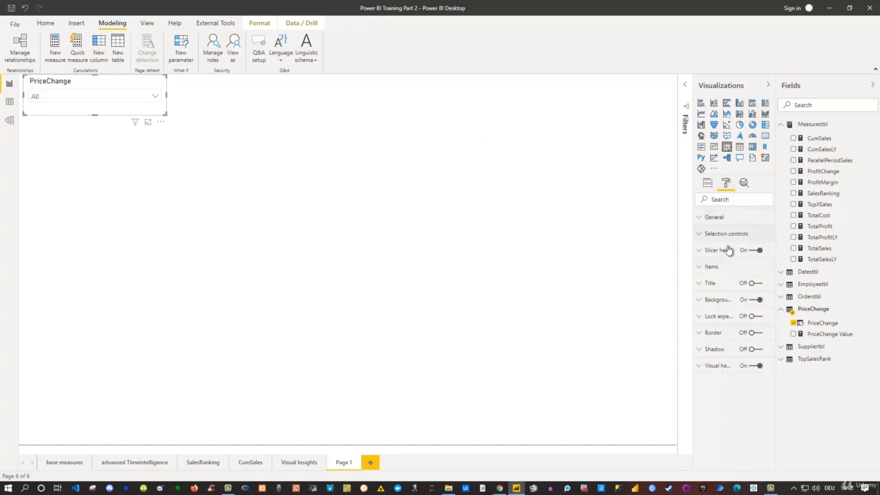
{"action": "left_click", "coordinate": [703, 271]}
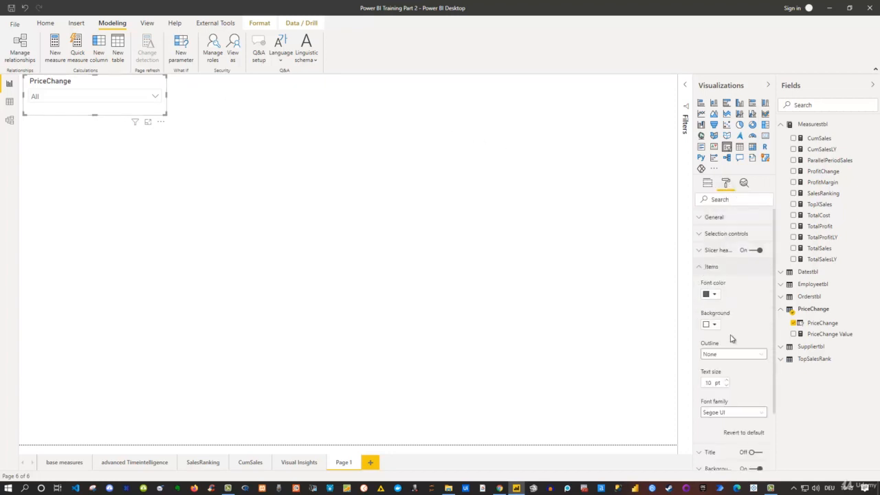
{"action": "double_click", "coordinate": [704, 383]}
{"action": "type", "text": "15"}
{"action": "left_click", "coordinate": [715, 295]}
{"action": "left_click", "coordinate": [707, 315]}
{"action": "left_click", "coordinate": [153, 101]}
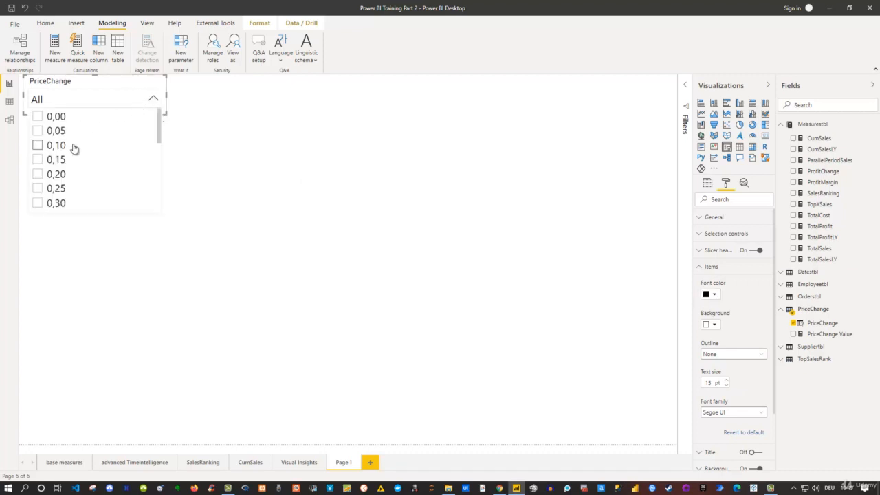
{"action": "scroll", "coordinate": [68, 148], "scroll_direction": "down", "scroll_amount": 5}
{"action": "scroll", "coordinate": [71, 155], "scroll_direction": "up", "scroll_amount": 5}
{"action": "left_click", "coordinate": [100, 95]}
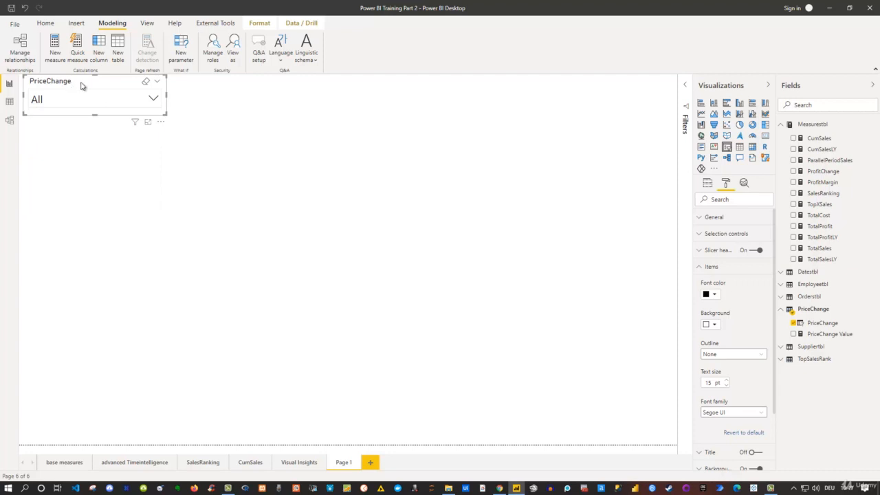
Format the PriceChange slicer's header text in black at 15 pt
{"action": "left_click", "coordinate": [700, 252]}
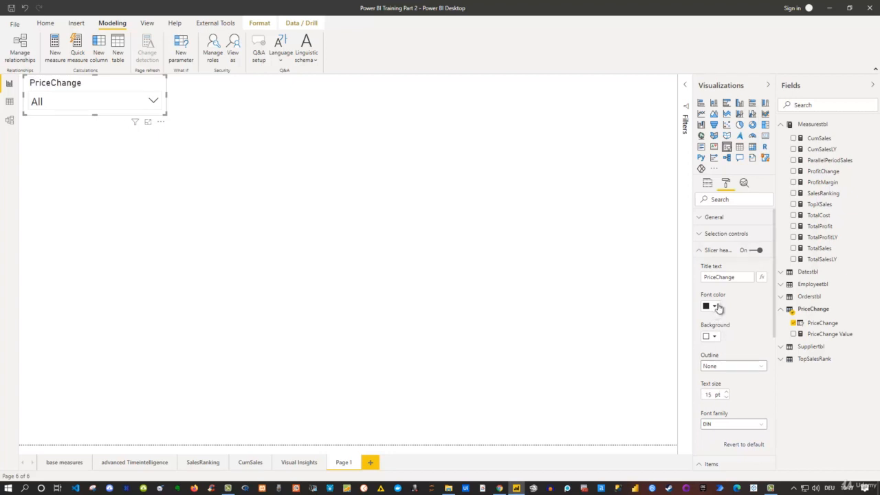
{"action": "left_click", "coordinate": [714, 308]}
{"action": "left_click", "coordinate": [707, 328]}
{"action": "left_click", "coordinate": [220, 129]}
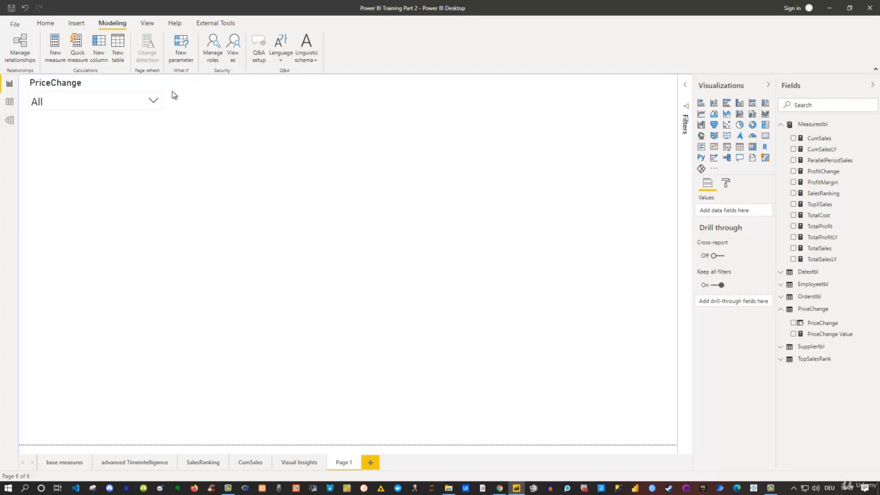
Start a new what-if parameter named DemandChange with the Decimal number data type
{"action": "left_click", "coordinate": [182, 57]}
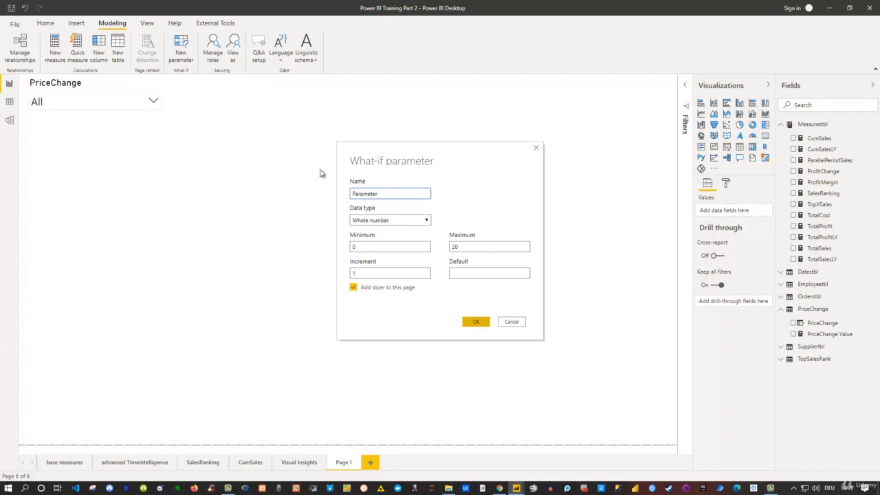
{"action": "left_click_drag", "start_coordinate": [388, 193], "coordinate": [337, 187]}
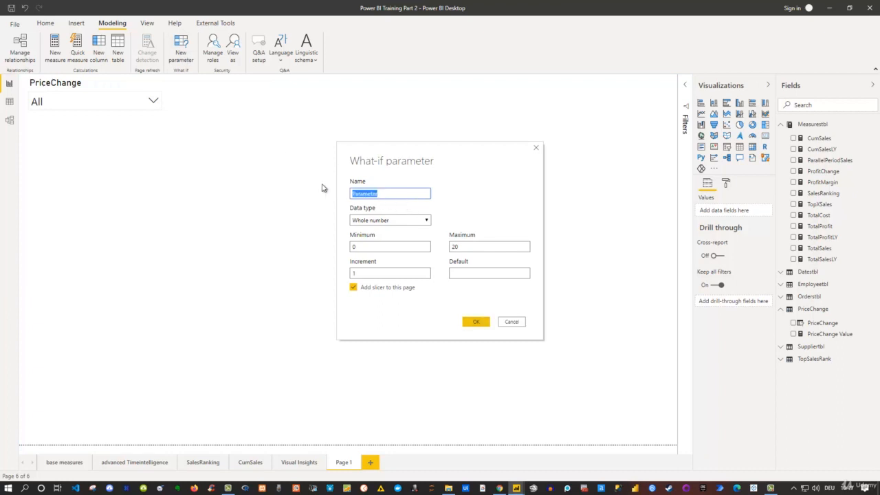
{"action": "type", "text": "DemandChange"}
{"action": "left_click", "coordinate": [427, 222]}
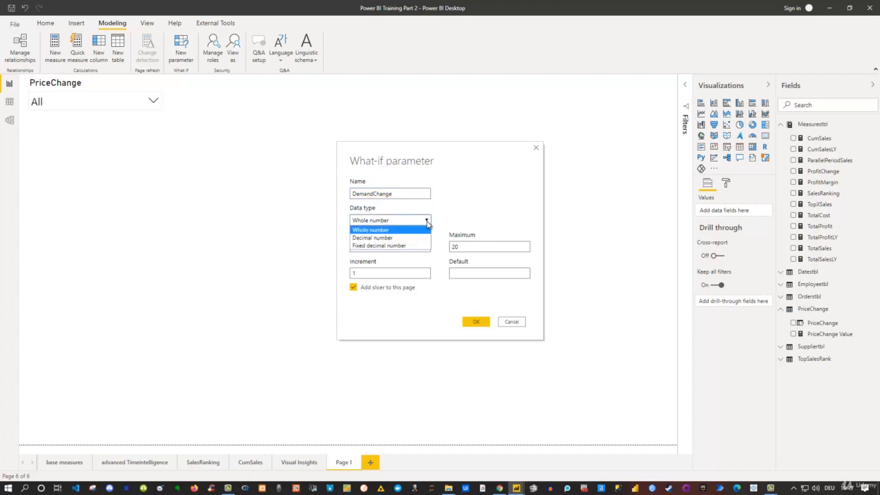
{"action": "left_click", "coordinate": [392, 240]}
Set the DemandChange parameter's minimum to -0.5, maximum to 0.5 and increment to 0.05, and create it with a slicer on the page
{"action": "left_click_drag", "start_coordinate": [370, 247], "coordinate": [346, 248]}
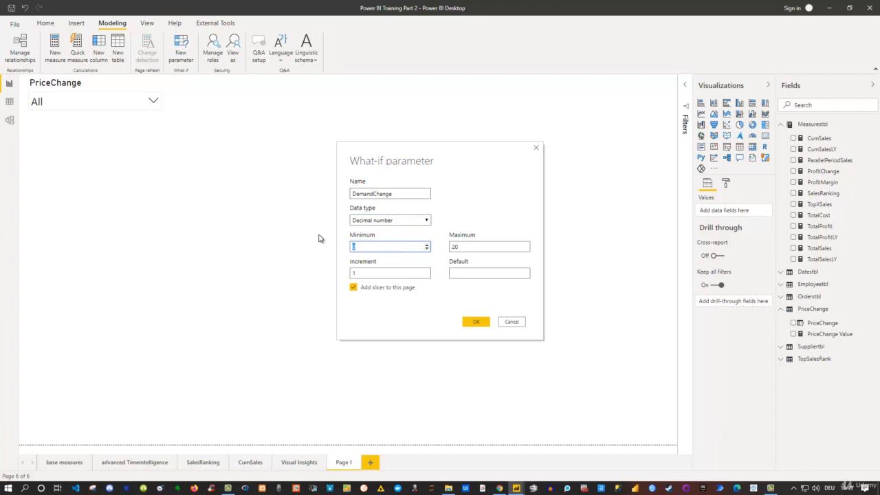
{"action": "key", "text": "BackSpace"}
{"action": "type", "text": "-0.5"}
{"action": "key", "text": "Tab"}
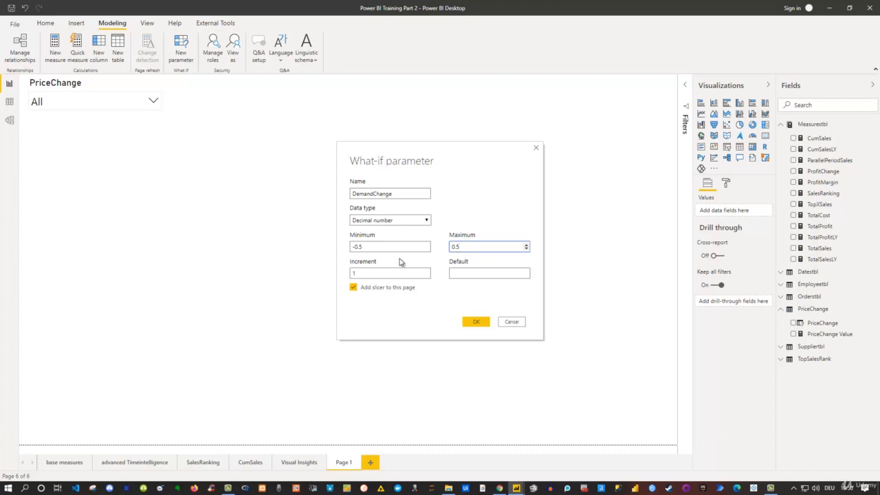
{"action": "double_click", "coordinate": [359, 275]}
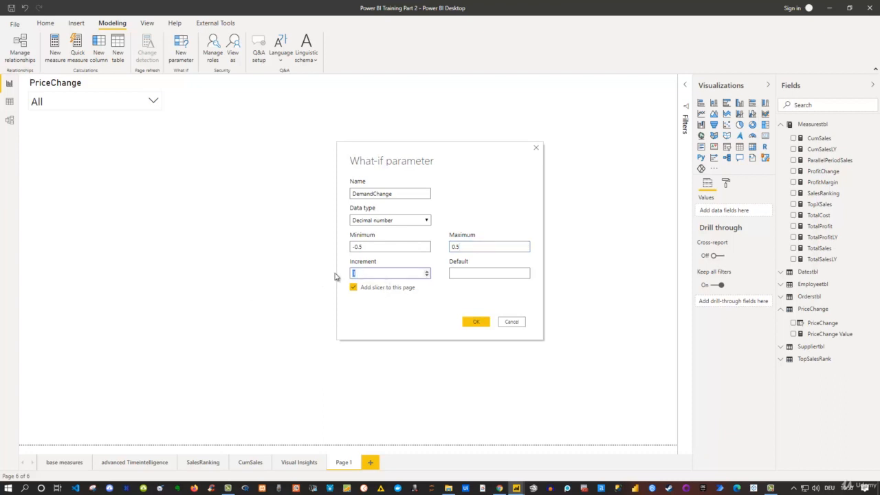
{"action": "key", "text": "BackSpace"}
{"action": "type", "text": "0.05"}
{"action": "left_click", "coordinate": [476, 323]}
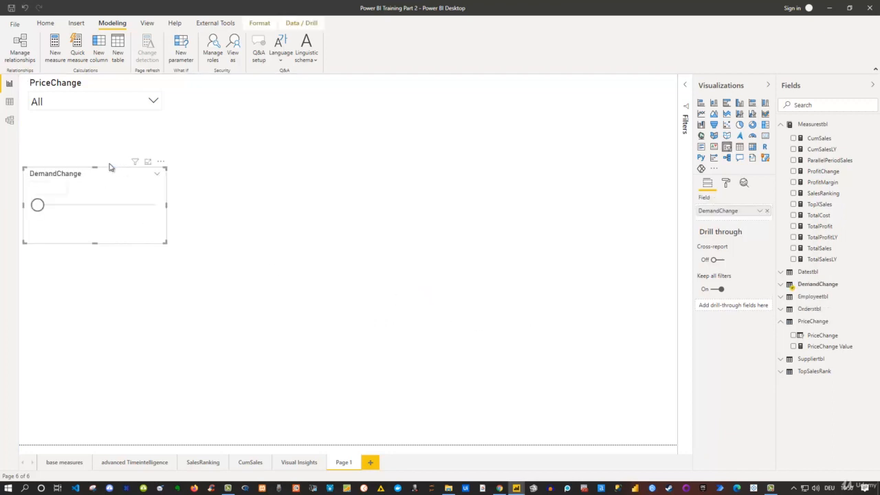
Change the DemandChange slicer type to Dropdown and format its items in black 15 pt text
{"action": "left_click", "coordinate": [158, 174]}
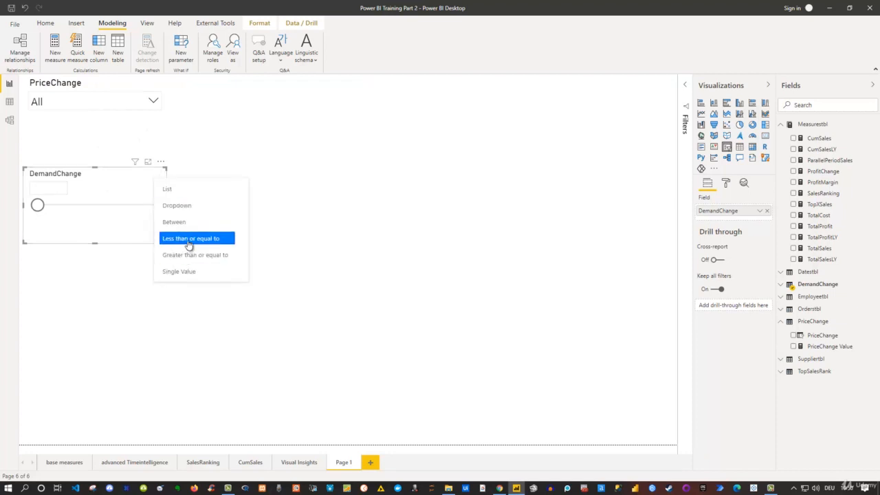
{"action": "left_click", "coordinate": [185, 214]}
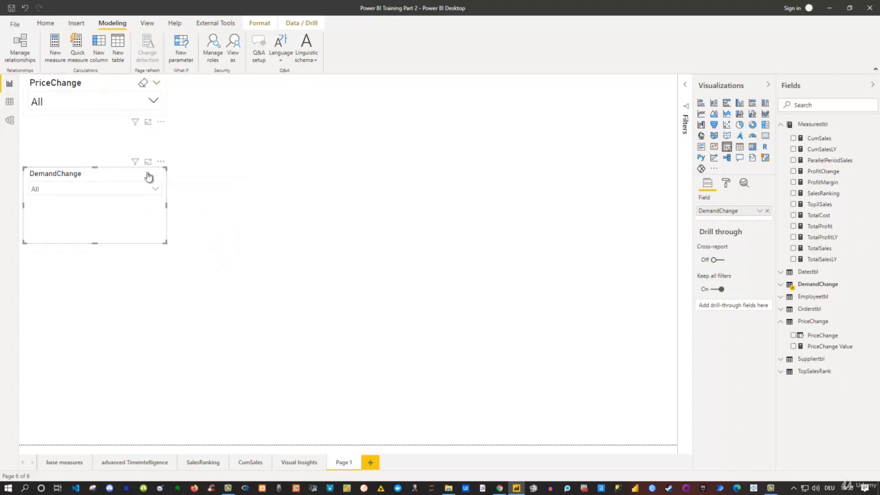
{"action": "left_click", "coordinate": [726, 183]}
{"action": "left_click", "coordinate": [708, 267]}
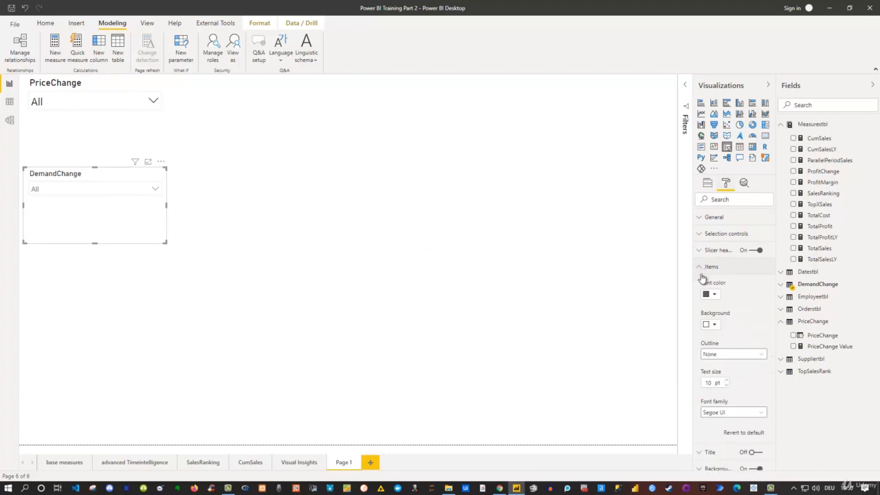
{"action": "type", "text": "15"}
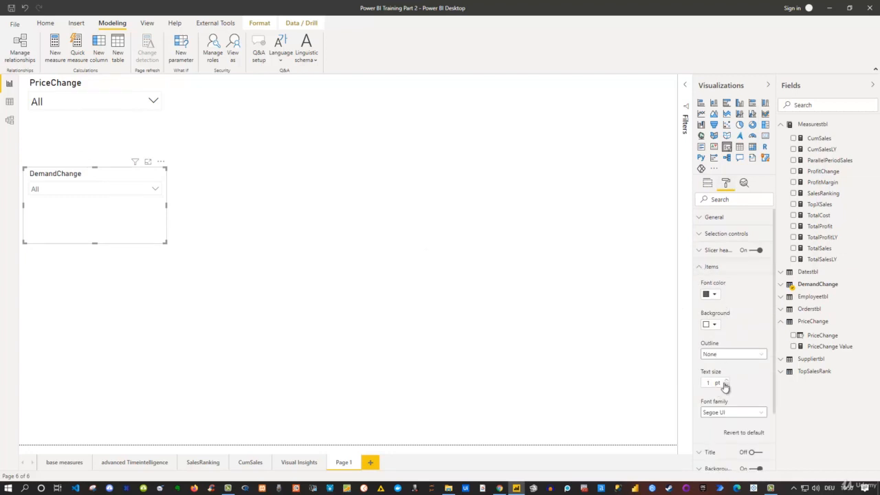
{"action": "left_click", "coordinate": [715, 294]}
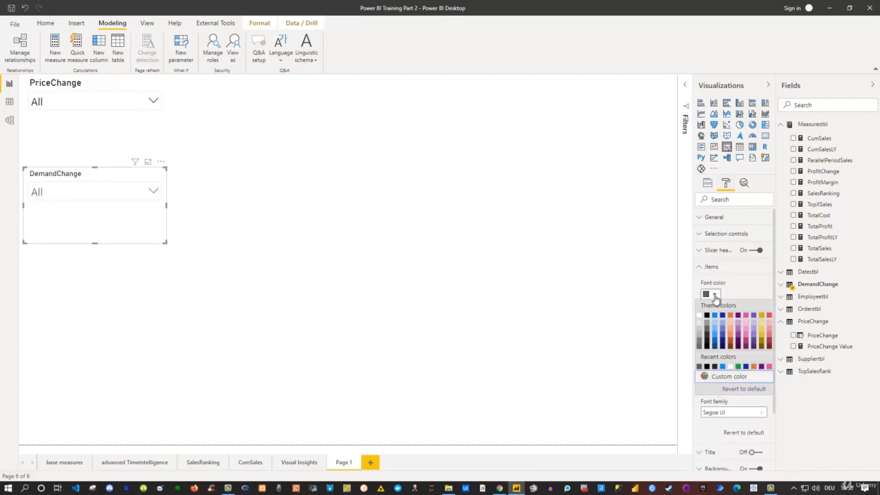
{"action": "left_click", "coordinate": [709, 318]}
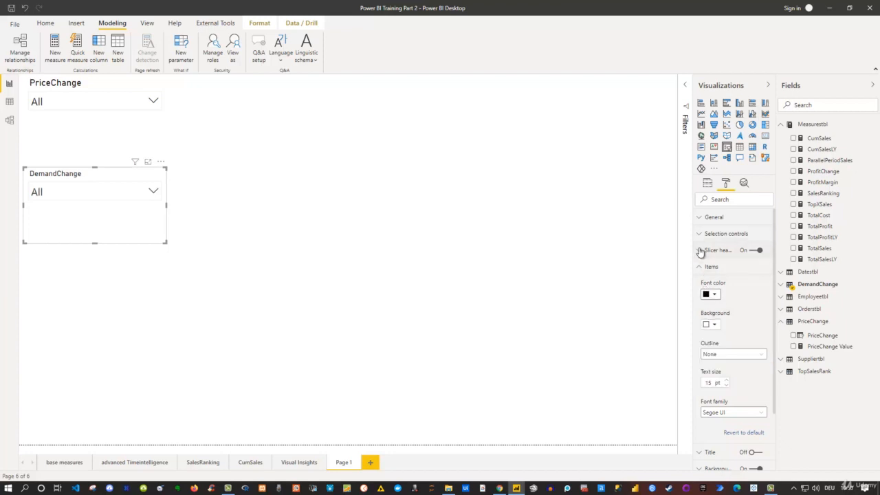
Format the DemandChange slicer's header text in black at 15 pt
{"action": "left_click", "coordinate": [699, 251]}
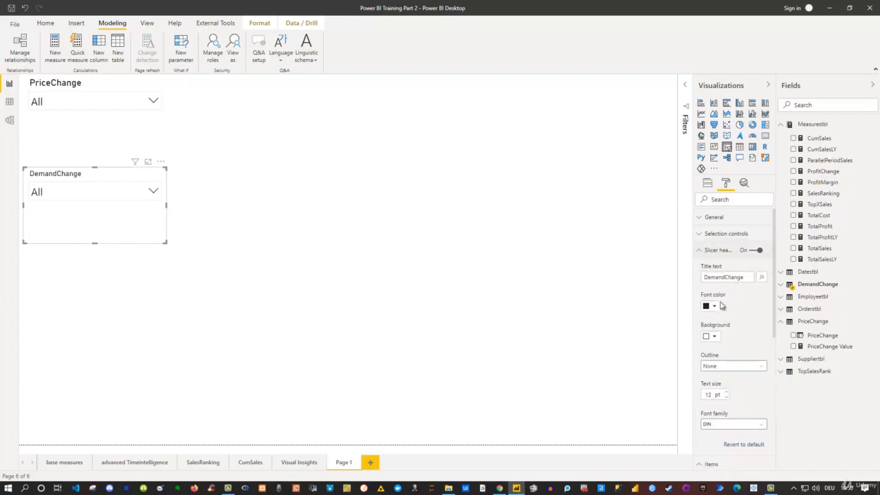
{"action": "left_click", "coordinate": [715, 307]}
{"action": "left_click", "coordinate": [706, 331]}
{"action": "left_click_drag", "start_coordinate": [715, 395], "coordinate": [702, 398]}
{"action": "type", "text": "15"}
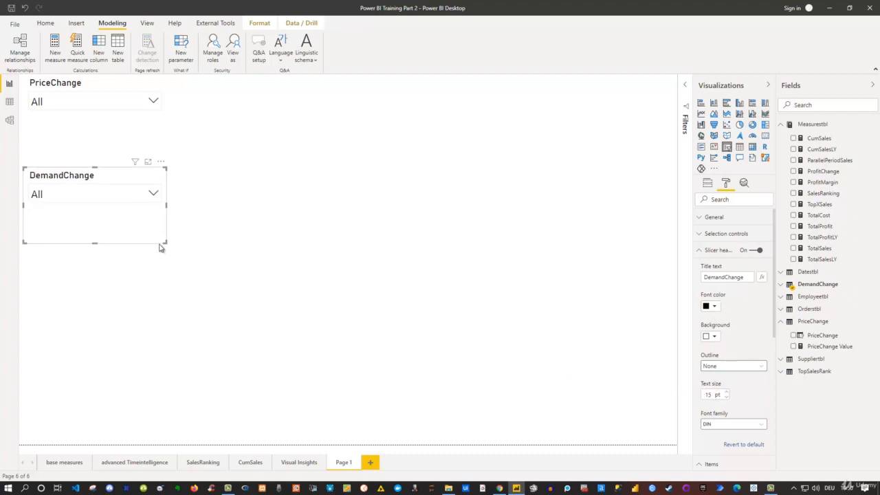
Reduce the DemandChange slicer's height to about 80 and place it directly beside the PriceChange slicer along the page's upper edge
{"action": "left_click_drag", "start_coordinate": [163, 242], "coordinate": [167, 214]}
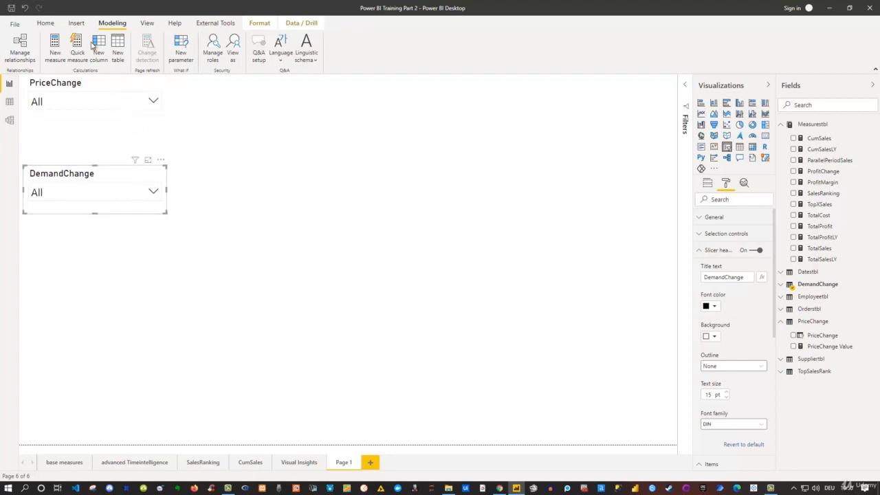
{"action": "left_click", "coordinate": [147, 23]}
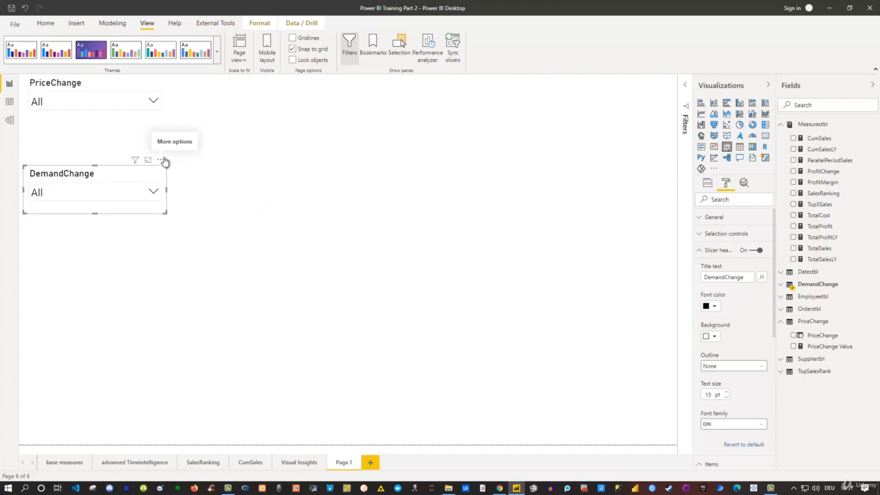
{"action": "left_click_drag", "start_coordinate": [165, 164], "coordinate": [316, 70]}
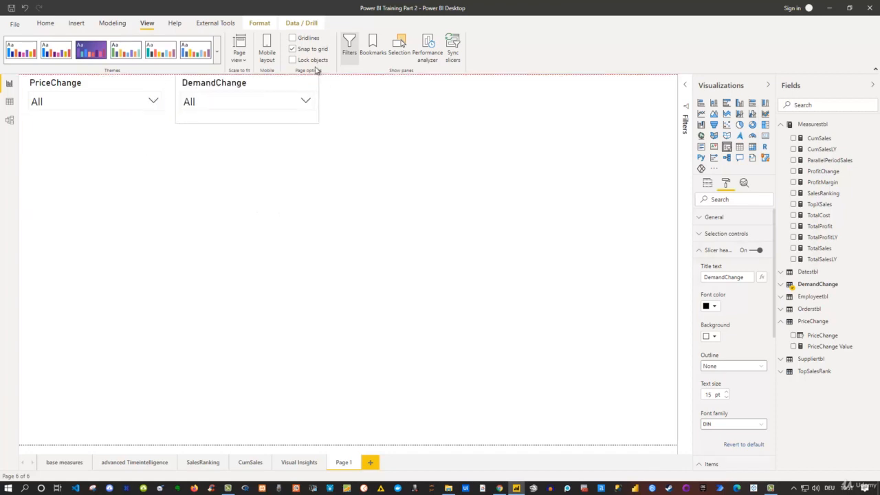
{"action": "left_click_drag", "start_coordinate": [247, 122], "coordinate": [250, 117]}
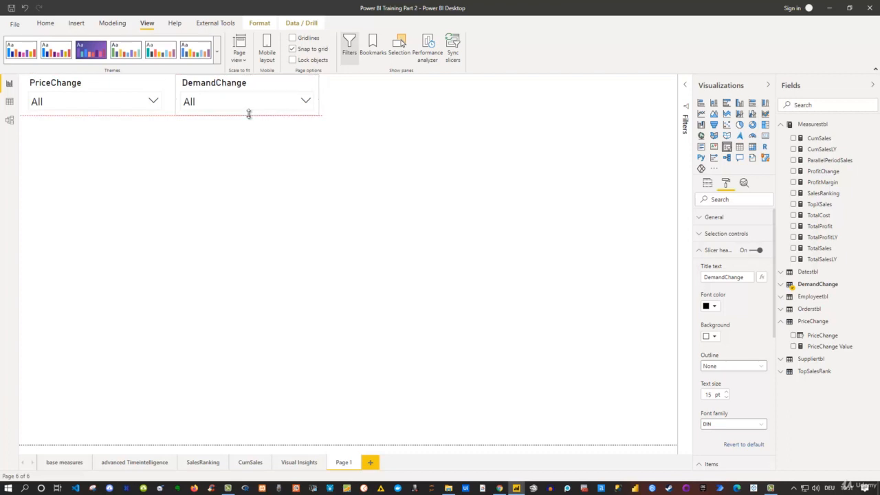
{"action": "left_click_drag", "start_coordinate": [249, 113], "coordinate": [249, 114]}
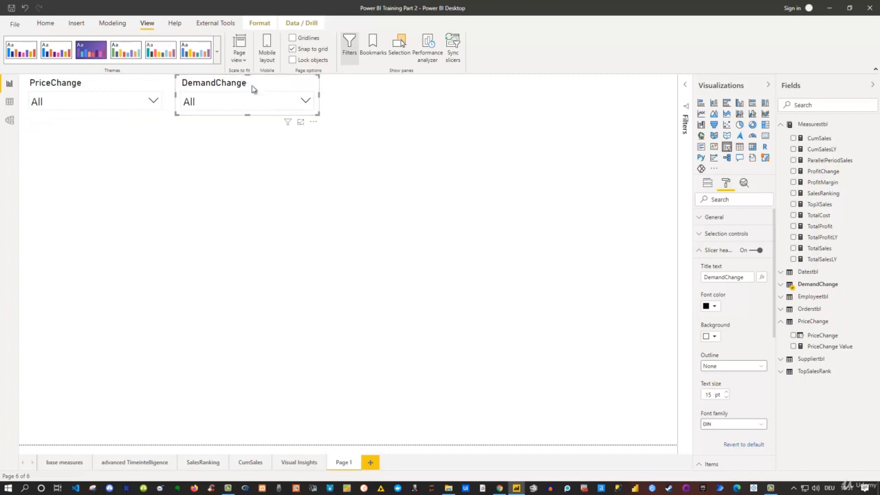
{"action": "left_click", "coordinate": [699, 218]}
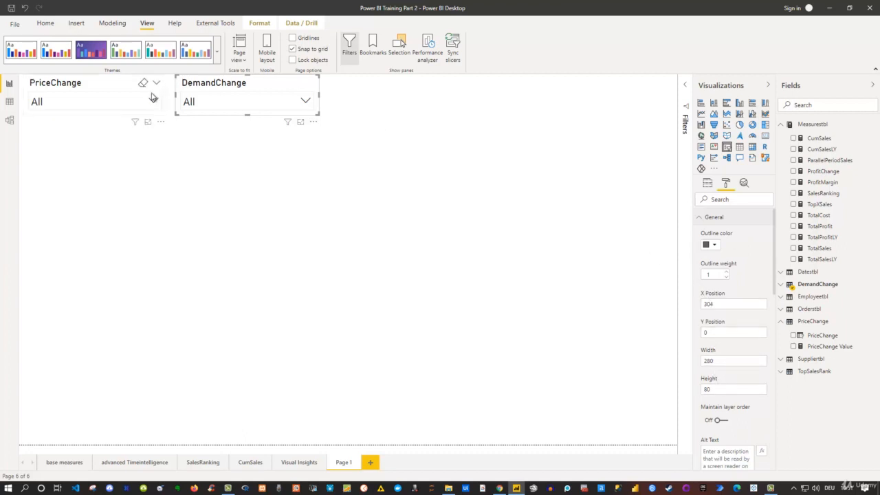
{"action": "left_click", "coordinate": [147, 131]}
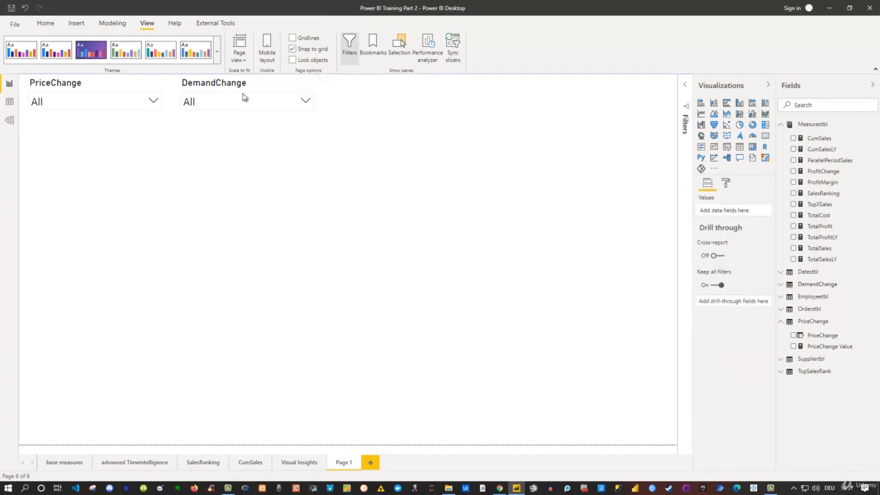
Look through the DemandChange slicer's list of values from start to end
{"action": "left_click", "coordinate": [260, 103]}
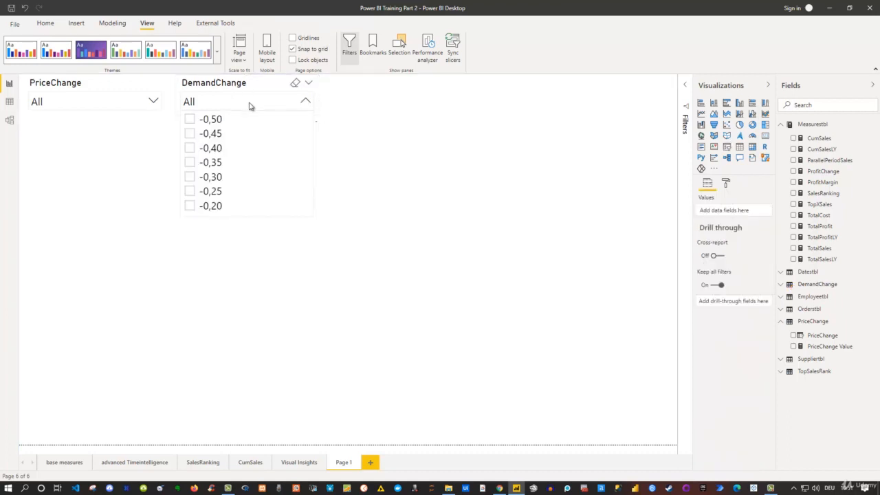
{"action": "scroll", "coordinate": [227, 124], "scroll_direction": "down", "scroll_amount": 5}
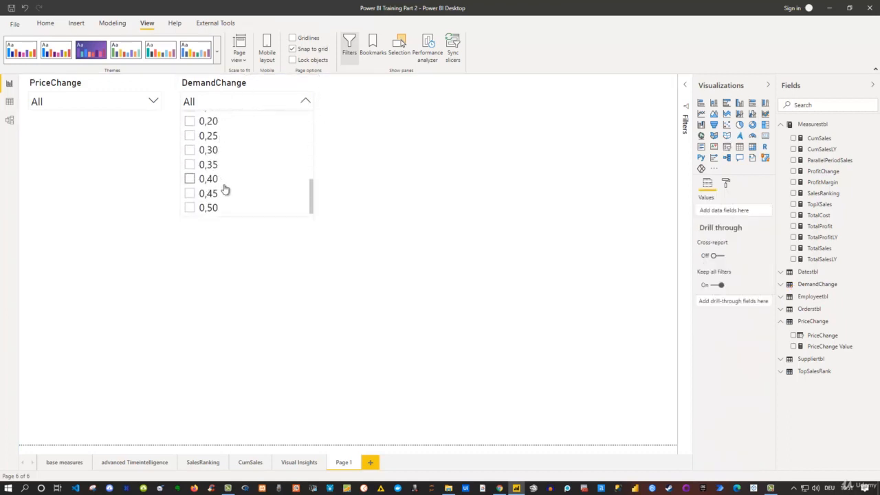
{"action": "scroll", "coordinate": [228, 187], "scroll_direction": "up", "scroll_amount": 5}
{"action": "left_click", "coordinate": [336, 153]}
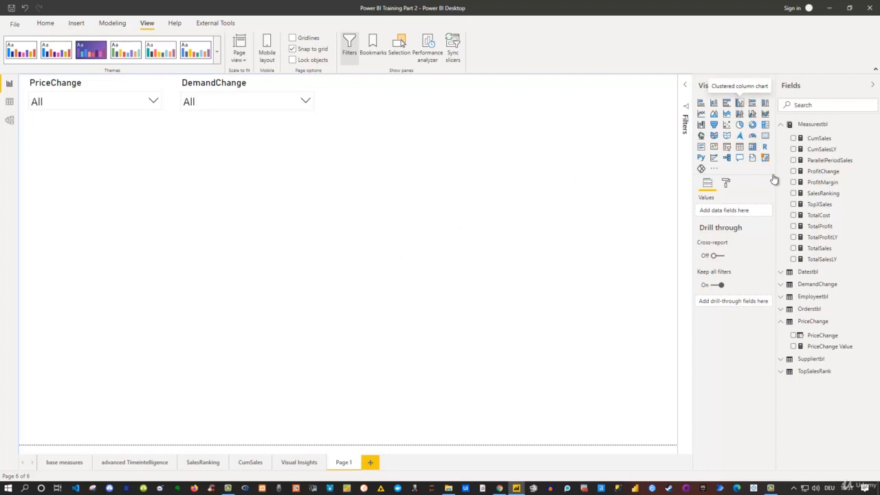
Add a clustered column chart of TotalSales, enlarge it and place it below the slicers
{"action": "left_click", "coordinate": [793, 249]}
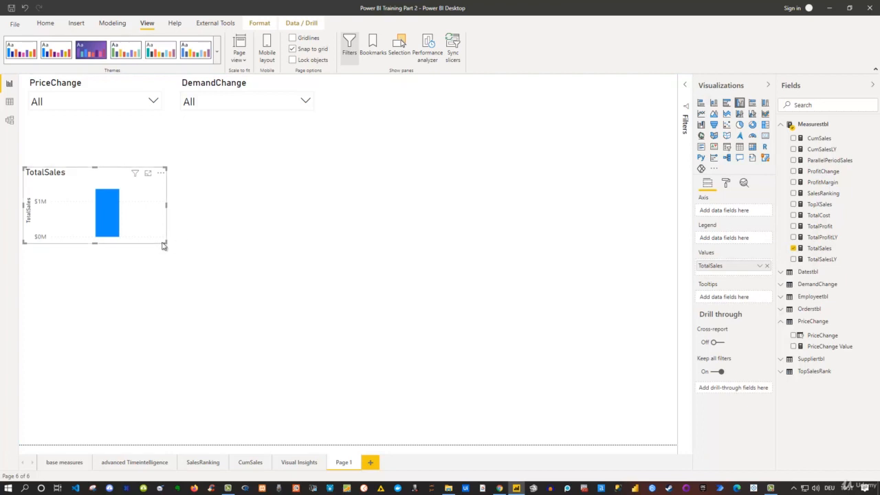
{"action": "left_click_drag", "start_coordinate": [164, 242], "coordinate": [231, 328]}
{"action": "left_click_drag", "start_coordinate": [169, 187], "coordinate": [193, 226]}
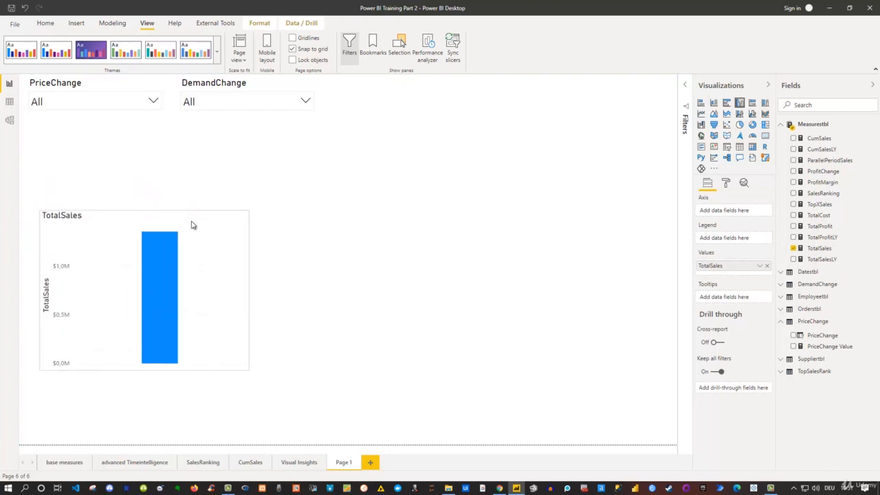
{"action": "mouse_move", "coordinate": [180, 239]}
Copy the complete formula of the TotalSales measure
{"action": "left_click", "coordinate": [818, 248]}
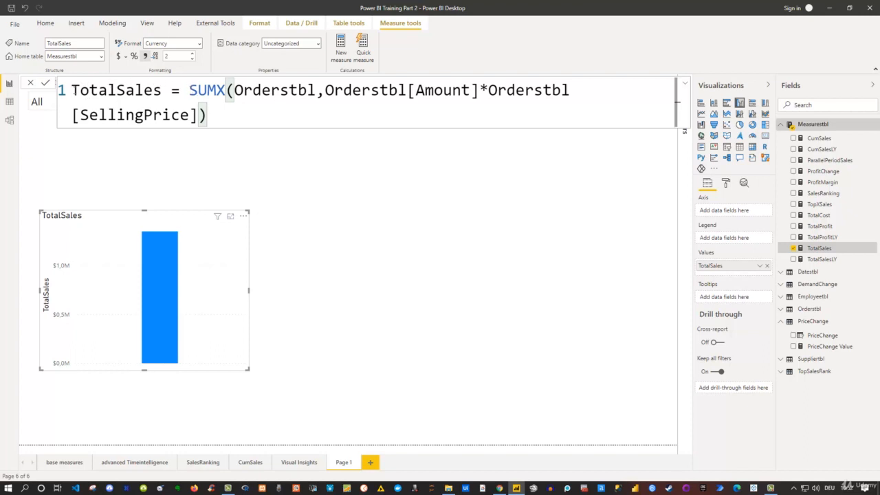
{"action": "left_click_drag", "start_coordinate": [74, 90], "coordinate": [216, 113]}
{"action": "key", "text": "ctrl+c"}
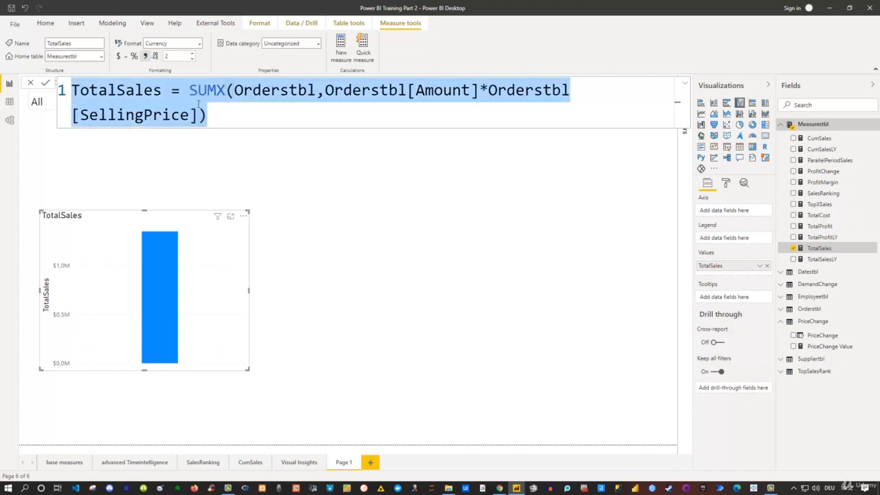
Create a measure named ScenarioSales in Measurestbl using the copied TotalSales formula, without the duplicate "TotalSales =" part
{"action": "right_click", "coordinate": [815, 126]}
{"action": "key", "text": "Escape"}
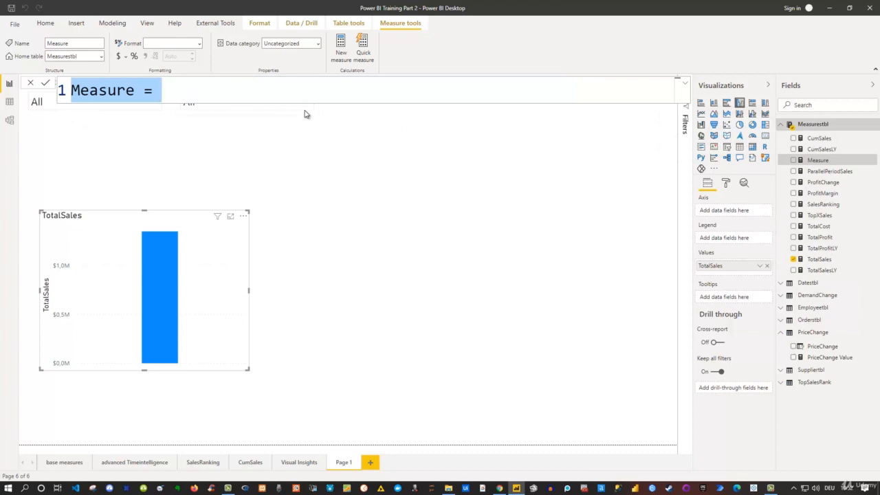
{"action": "type", "text": "S"}
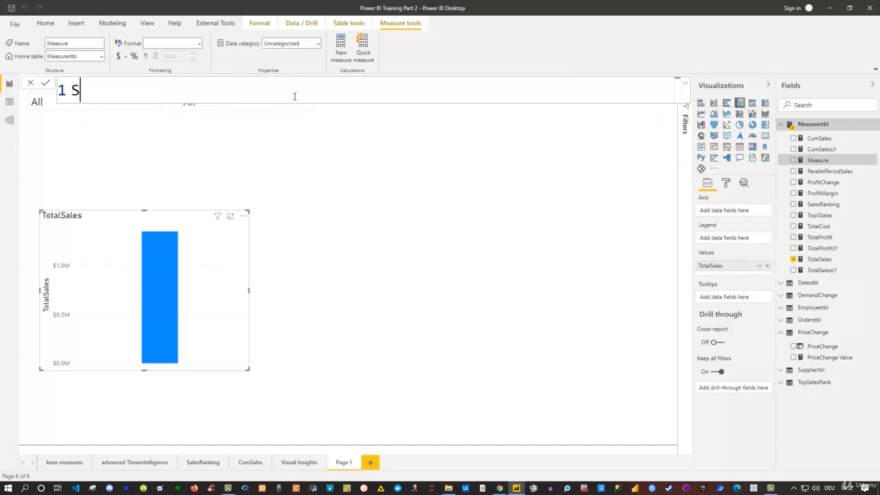
{"action": "type", "text": "cenario"}
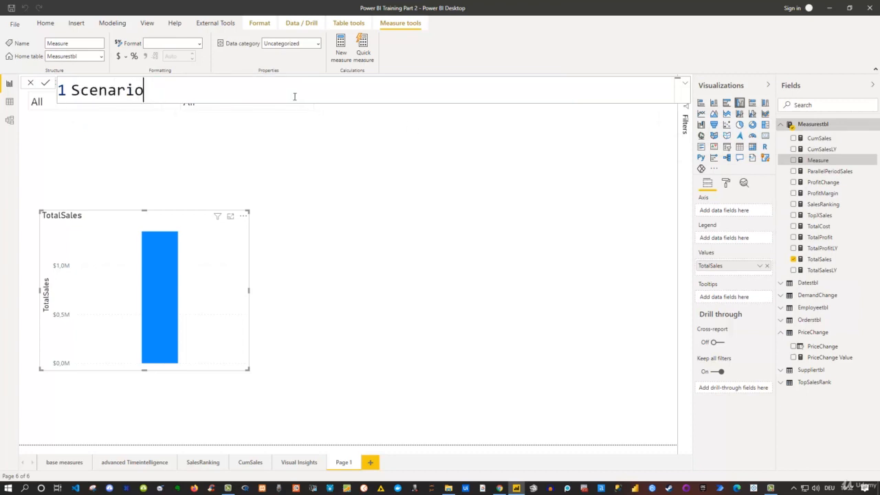
{"action": "type", "text": "Sales ="}
{"action": "key", "text": "ctrl+v"}
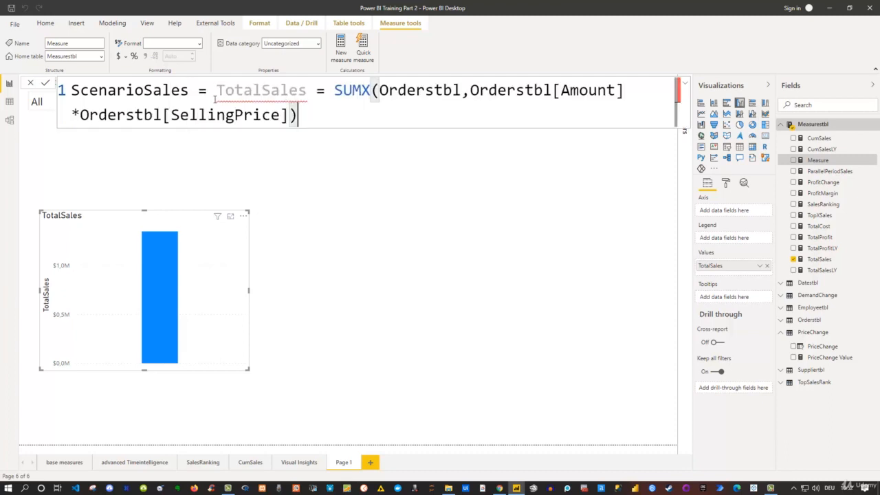
{"action": "left_click_drag", "start_coordinate": [215, 96], "coordinate": [325, 83]}
{"action": "key", "text": "BackSpace"}
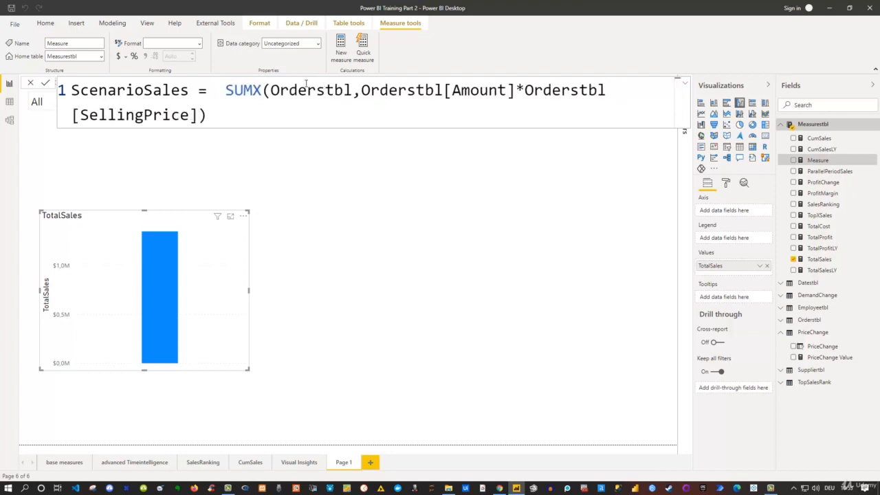
{"action": "key", "text": "BackSpace"}
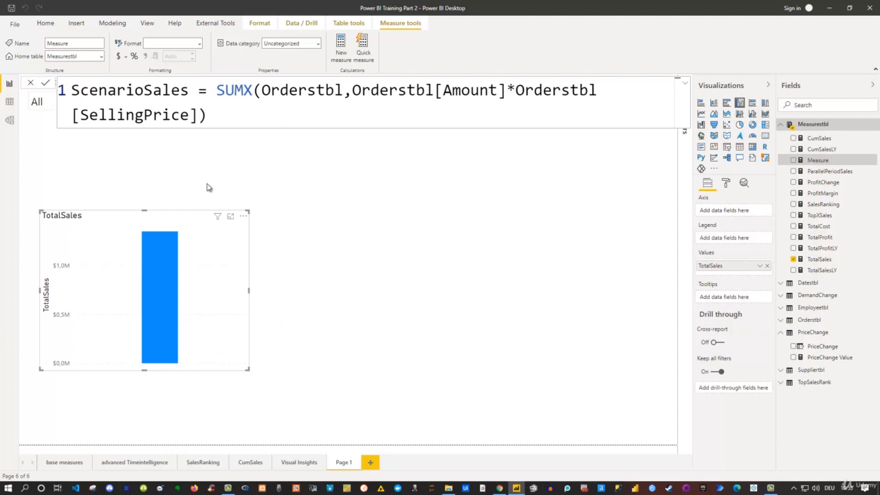
In the ScenarioSales formula, multiply Orderstbl[Amount] by (1+DemandChange[DemandChange Value])
{"action": "mouse_move", "coordinate": [165, 260]}
{"action": "left_click", "coordinate": [508, 90]}
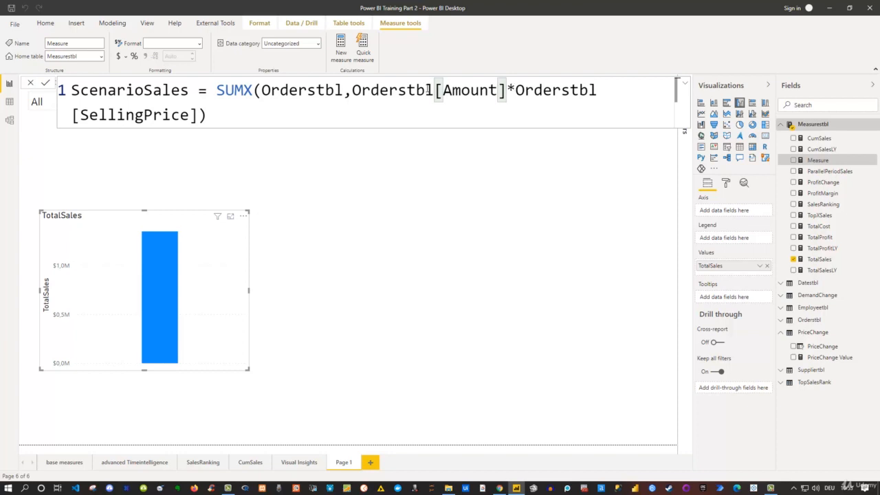
{"action": "left_click", "coordinate": [200, 115]}
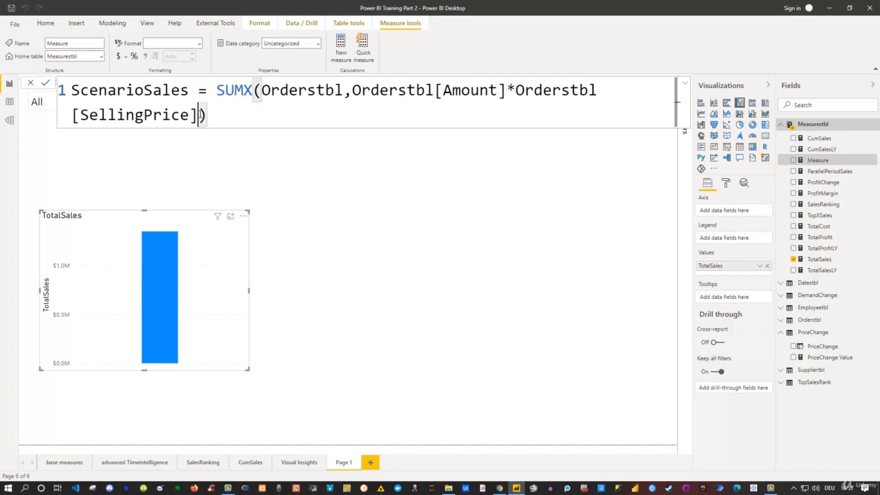
{"action": "left_click", "coordinate": [506, 90]}
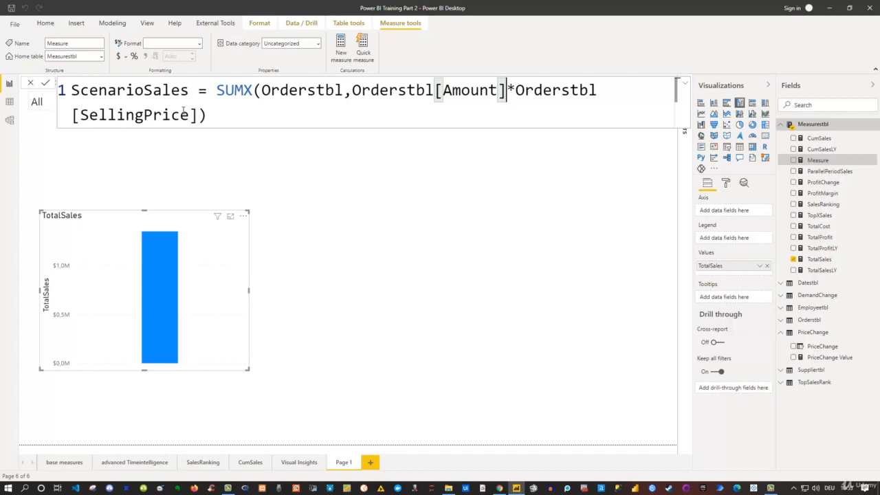
{"action": "type", "text": "*("}
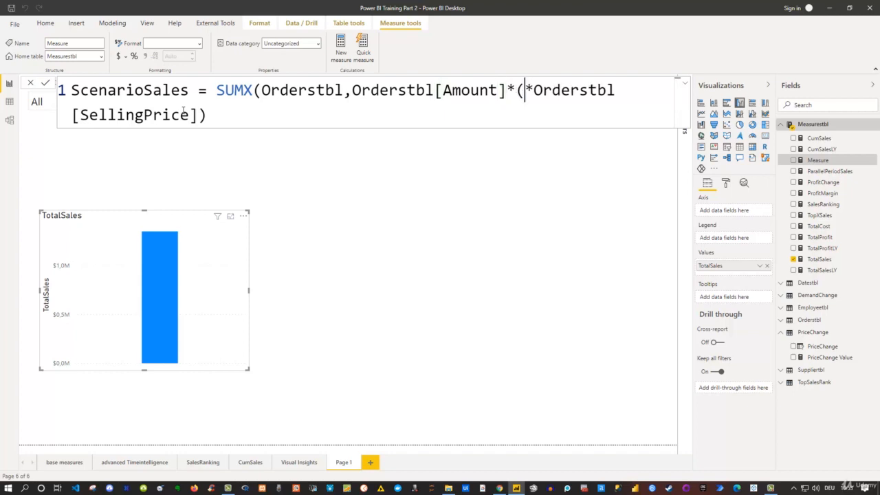
{"action": "type", "text": "1"}
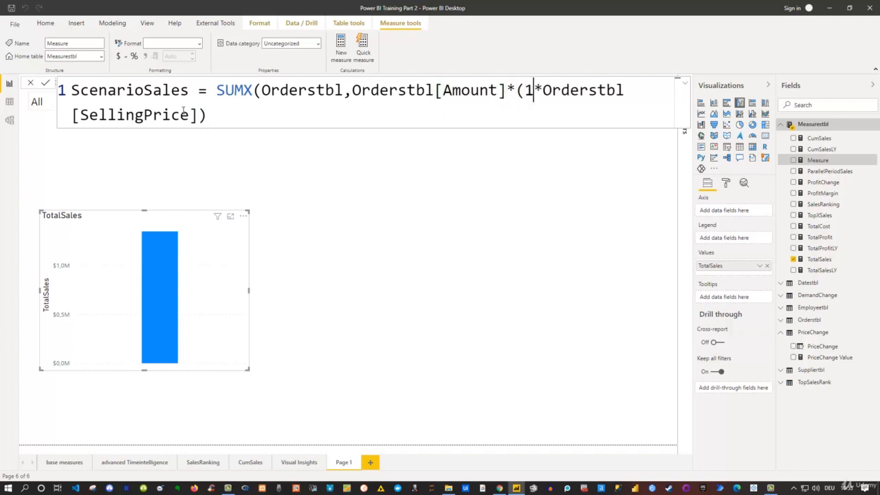
{"action": "type", "text": "+"}
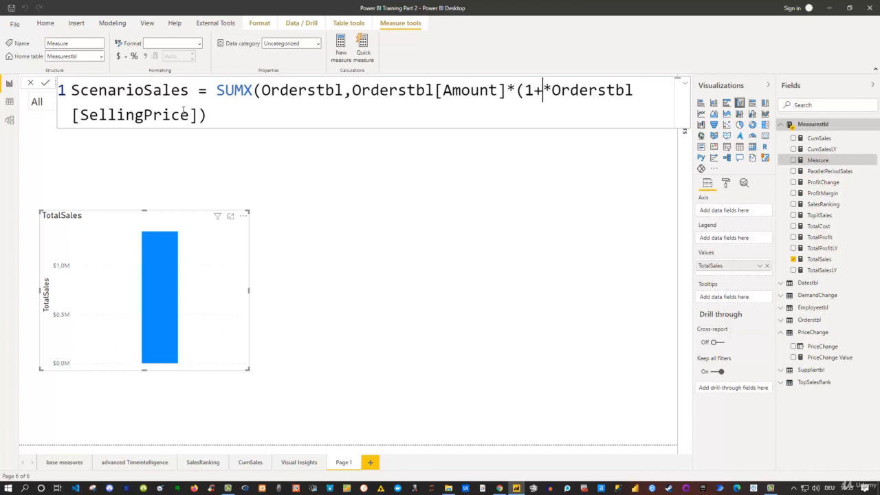
{"action": "type", "text": "dema"}
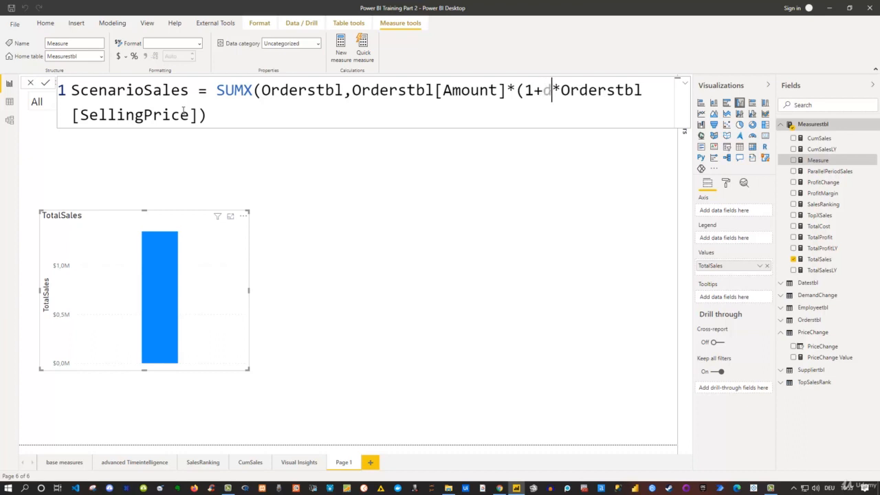
{"action": "key", "text": "Tab"}
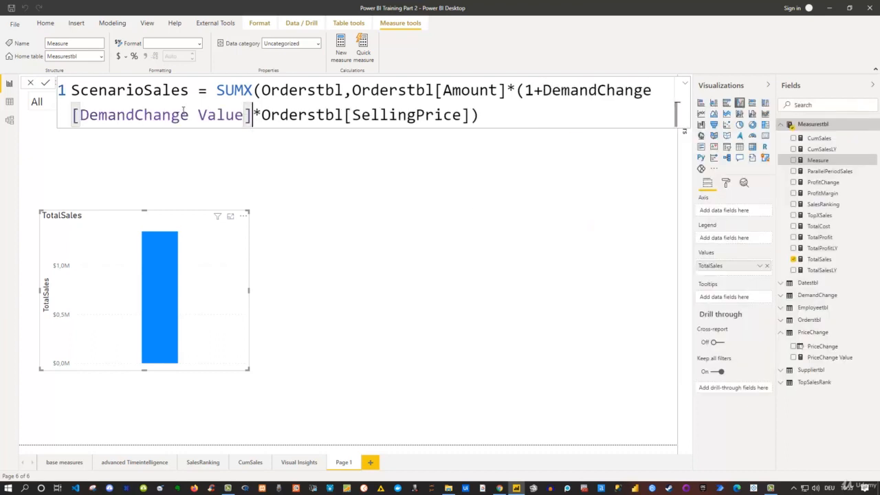
{"action": "type", "text": ")"}
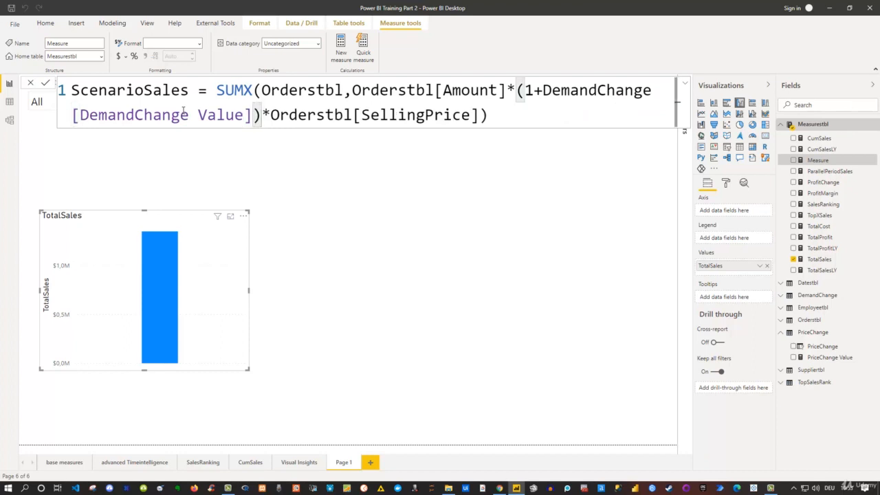
Multiply Orderstbl[SellingPrice] by (1+PriceChange[PriceChange Value]) inside the ScenarioSales SUMX expression and commit the measure
{"action": "key", "text": "Right"}
{"action": "key", "text": "Right"}
{"action": "key", "text": "Right"}
{"action": "key", "text": "Right"}
{"action": "key", "text": "Right"}
{"action": "key", "text": "Right"}
{"action": "key", "text": "Right"}
{"action": "key", "text": "Right"}
{"action": "key", "text": "Right"}
{"action": "key", "text": "Right"}
{"action": "key", "text": "Right"}
{"action": "key", "text": "Right"}
{"action": "key", "text": "Right"}
{"action": "key", "text": "Right"}
{"action": "key", "text": "Right"}
{"action": "key", "text": "Right"}
{"action": "key", "text": "Right"}
{"action": "key", "text": "Right"}
{"action": "key", "text": "Right"}
{"action": "key", "text": "Right"}
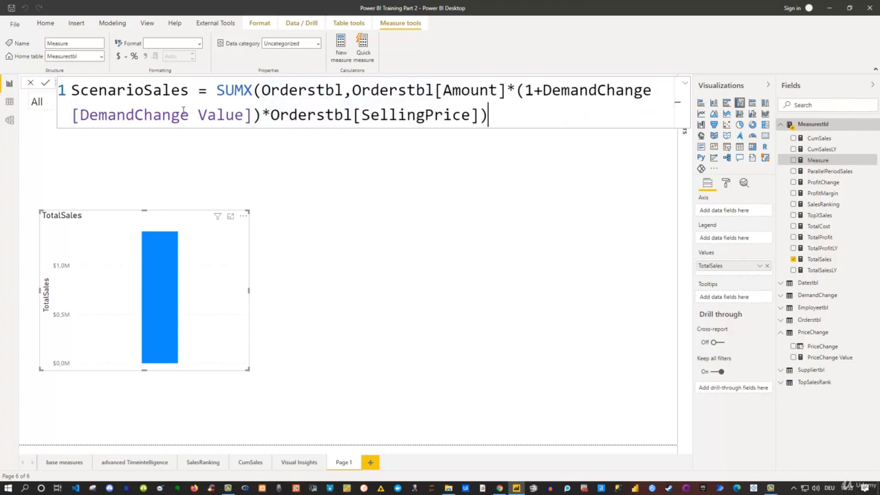
{"action": "key", "text": "Left"}
{"action": "type", "text": "*"}
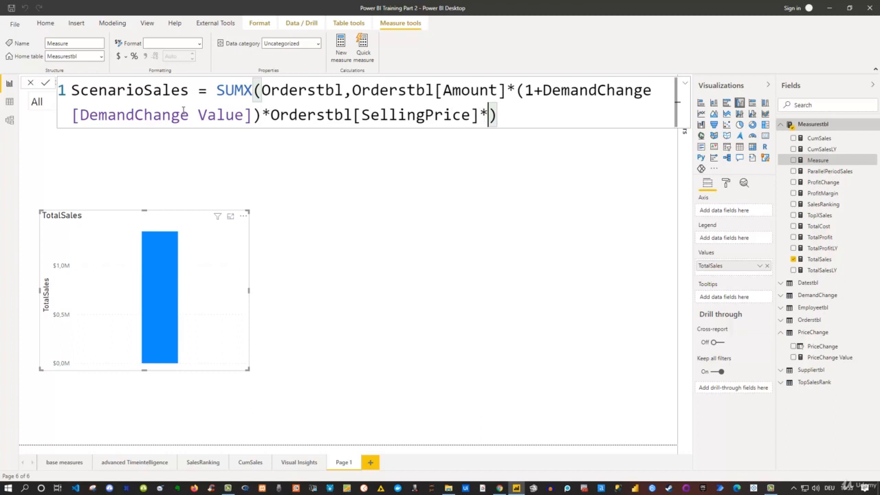
{"action": "type", "text": "(1"}
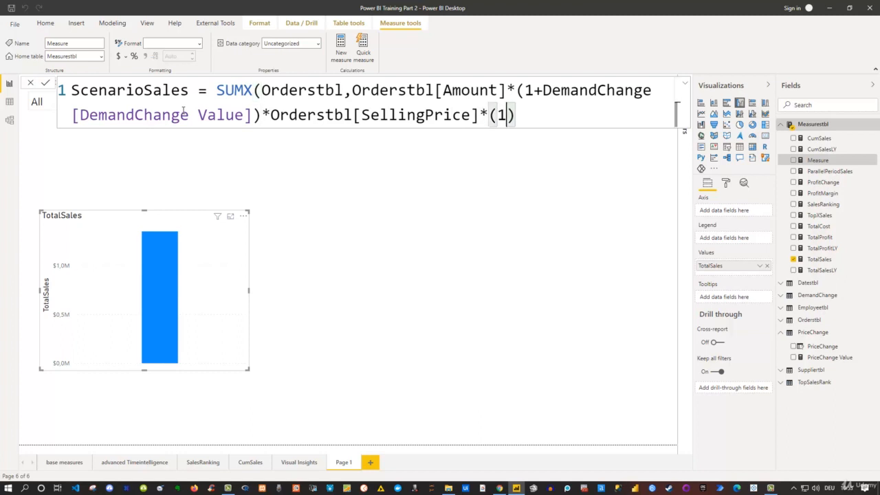
{"action": "type", "text": "+Pric"}
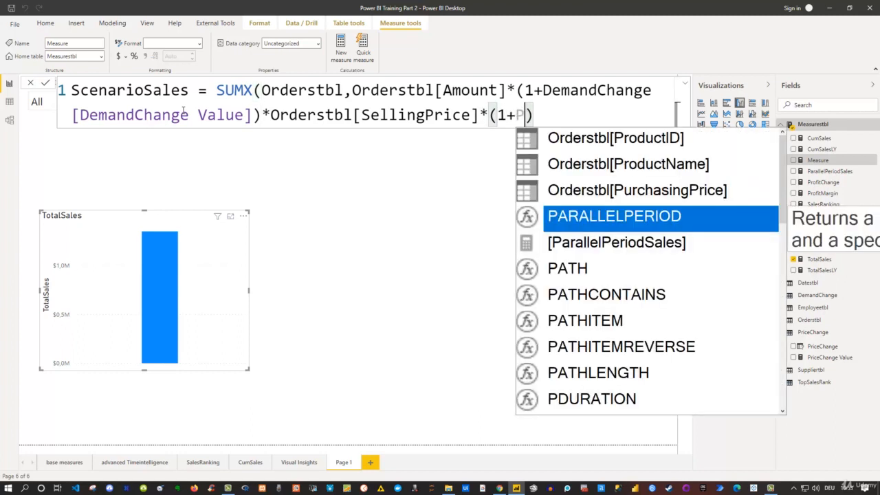
{"action": "key", "text": "Down"}
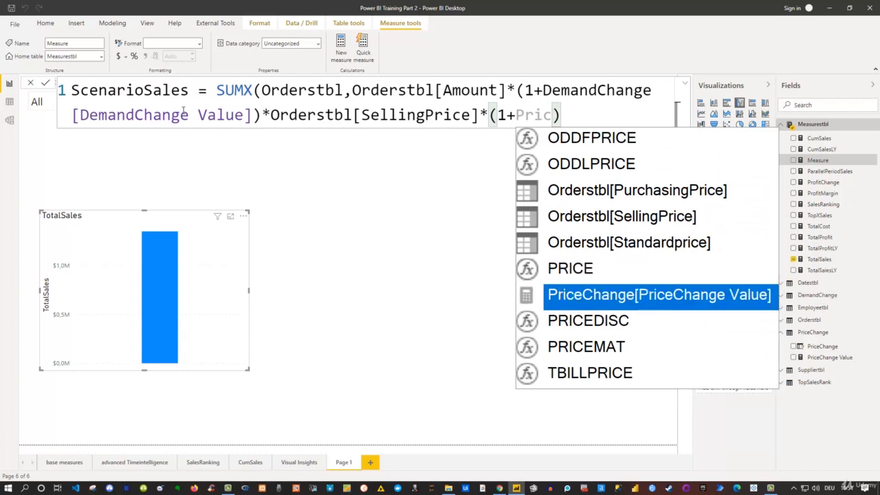
{"action": "key", "text": "Tab"}
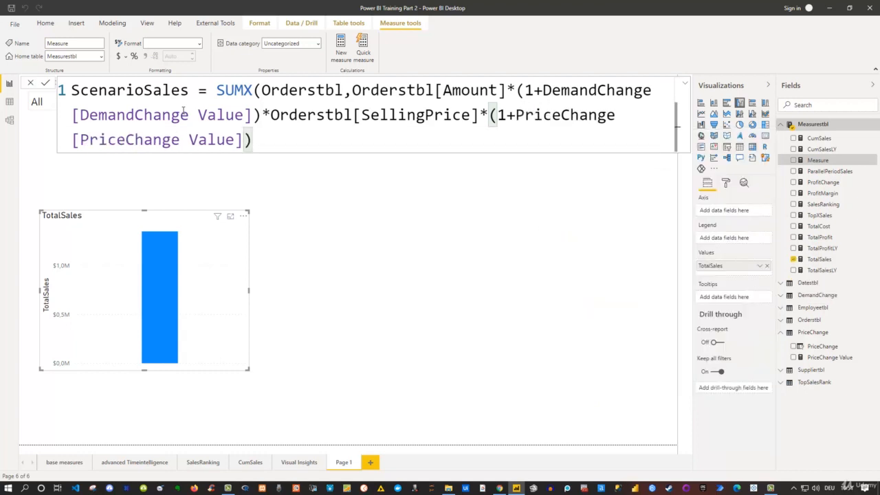
{"action": "key", "text": "Right"}
{"action": "type", "text": ")"}
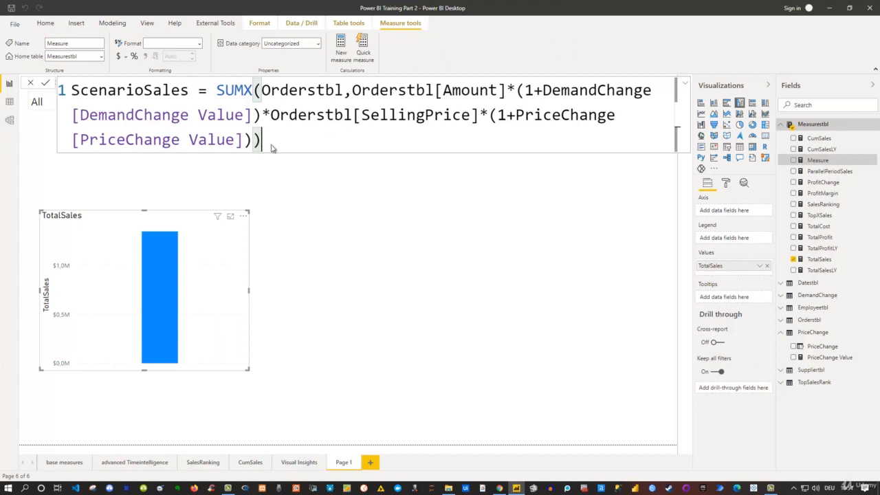
{"action": "key", "text": "Return"}
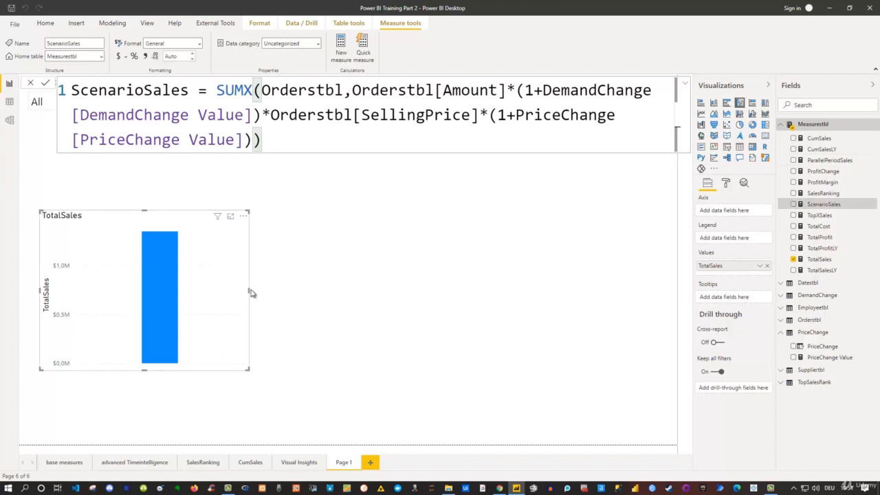
Widen the TotalSales column chart slightly and add the ScenarioSales measure to its values
{"action": "left_click_drag", "start_coordinate": [287, 290], "coordinate": [289, 290]}
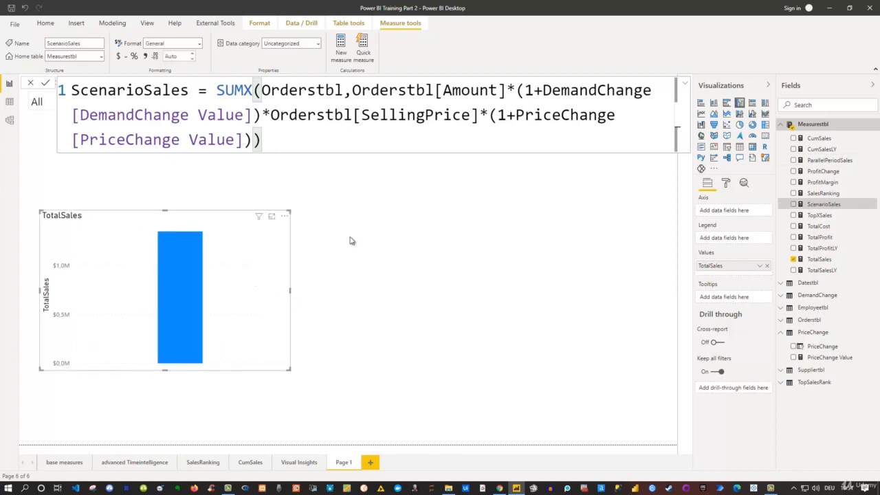
{"action": "left_click", "coordinate": [794, 204]}
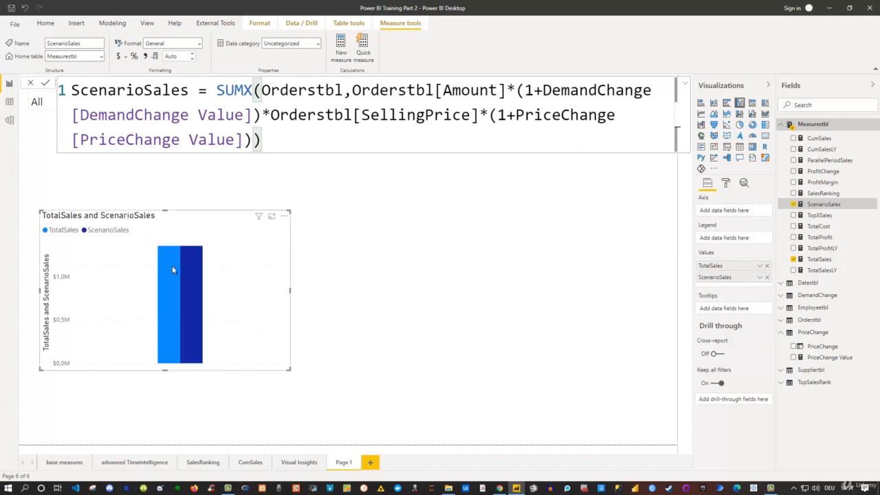
{"action": "left_click", "coordinate": [412, 258]}
{"action": "mouse_move", "coordinate": [203, 281]}
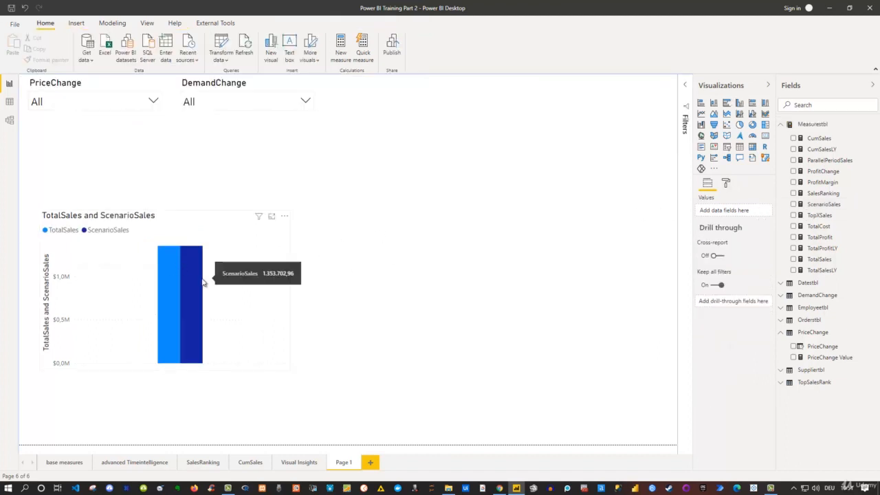
Look through the available values of the PriceChange and DemandChange slicers without selecting any
{"action": "left_click", "coordinate": [157, 102]}
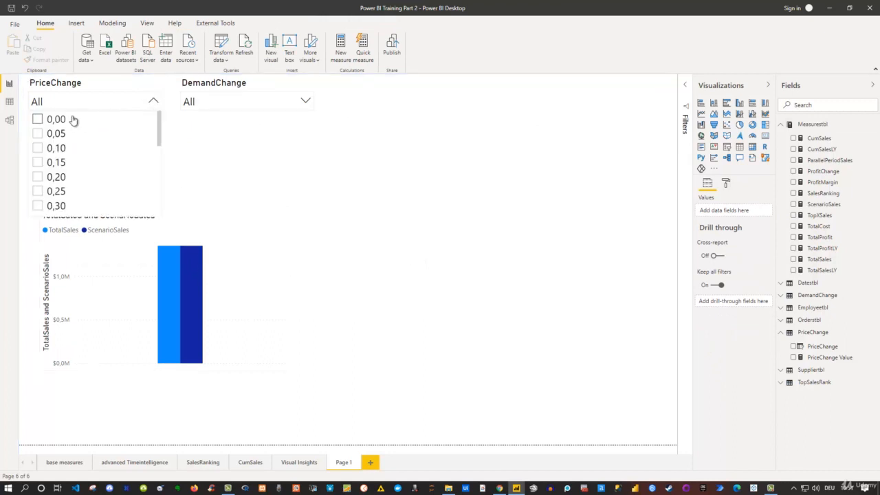
{"action": "left_click", "coordinate": [306, 101]}
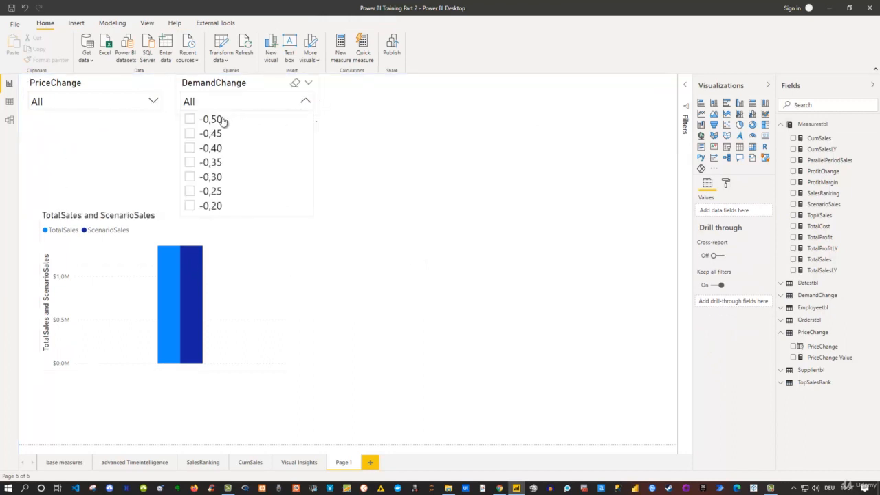
{"action": "scroll", "coordinate": [234, 154], "scroll_direction": "down", "scroll_amount": 2}
{"action": "scroll", "coordinate": [234, 154], "scroll_direction": "up", "scroll_amount": 3}
{"action": "scroll", "coordinate": [235, 150], "scroll_direction": "down", "scroll_amount": 5}
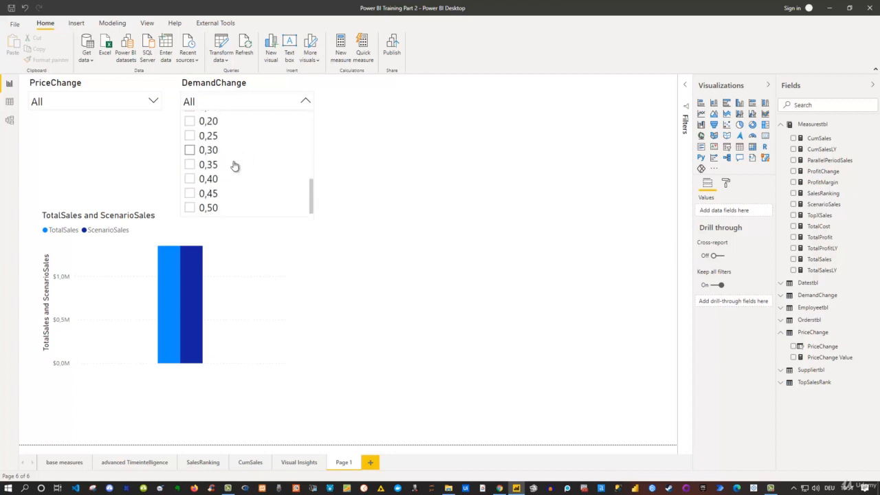
{"action": "left_click", "coordinate": [403, 145]}
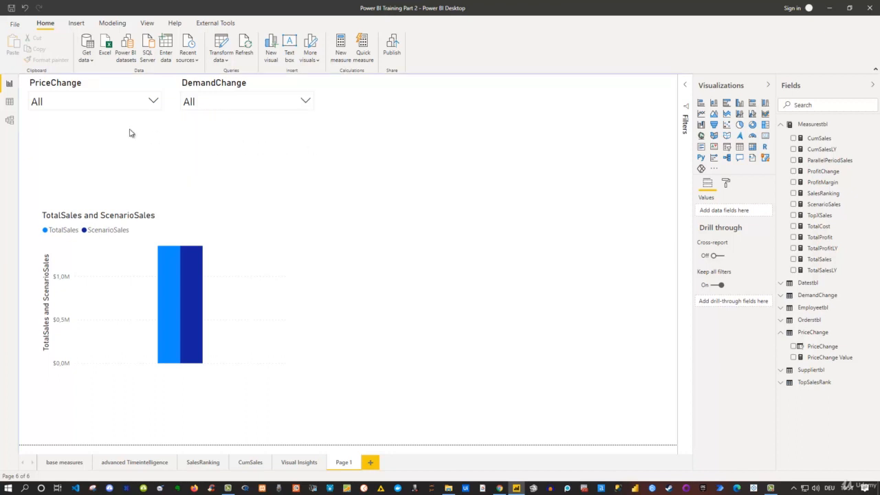
Filter the PriceChange slicer to 0,20 and compare the ScenarioSales and TotalSales columns in the chart
{"action": "left_click", "coordinate": [152, 102]}
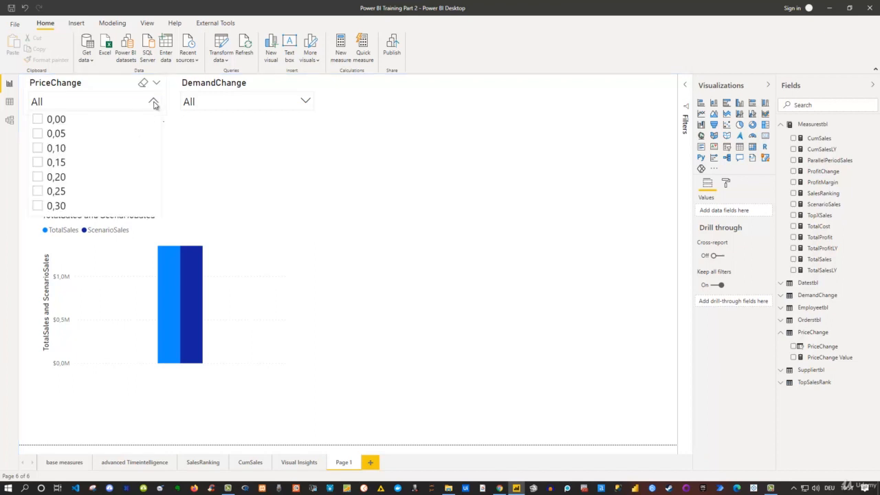
{"action": "left_click", "coordinate": [38, 177]}
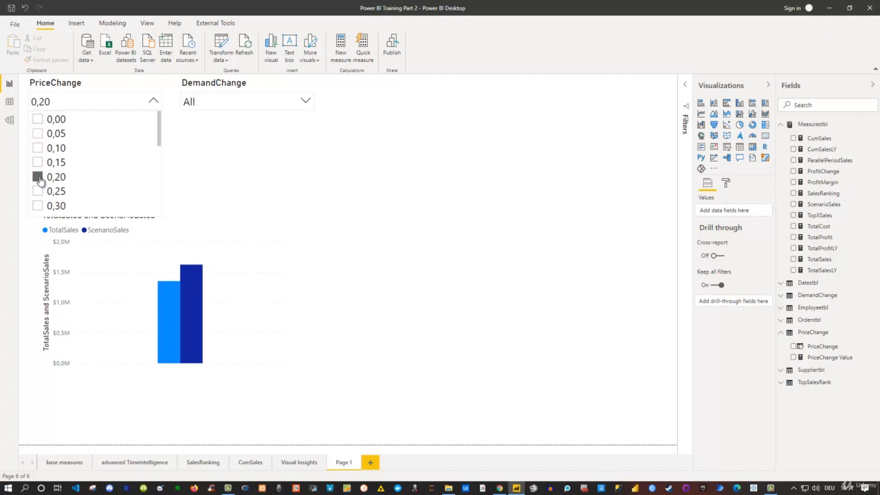
{"action": "left_click", "coordinate": [217, 243]}
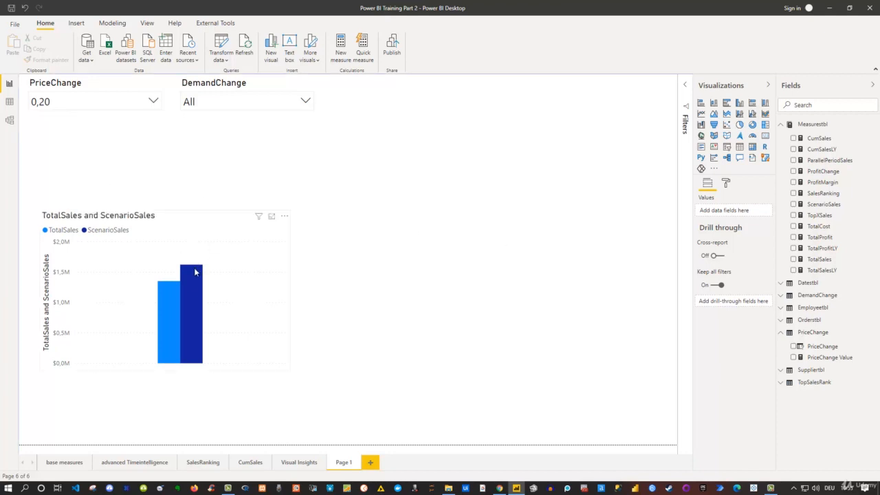
{"action": "mouse_move", "coordinate": [194, 273]}
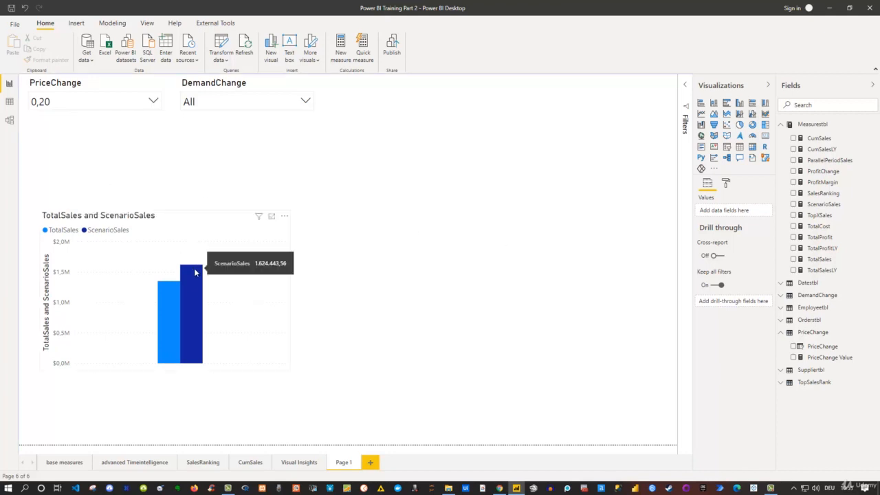
{"action": "mouse_move", "coordinate": [166, 292]}
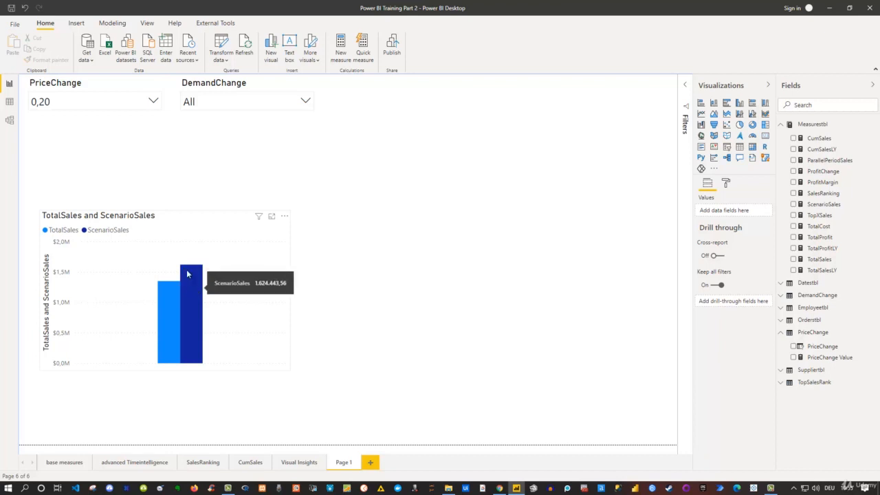
Switch the PriceChange slicer to 1,00 and inspect the ScenarioSales column's value in the chart
{"action": "left_click", "coordinate": [154, 101]}
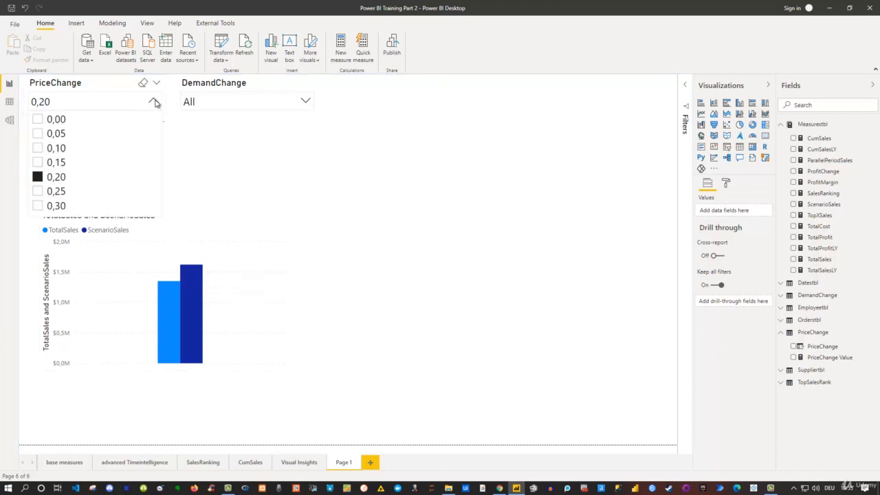
{"action": "scroll", "coordinate": [137, 157], "scroll_direction": "down", "scroll_amount": 5}
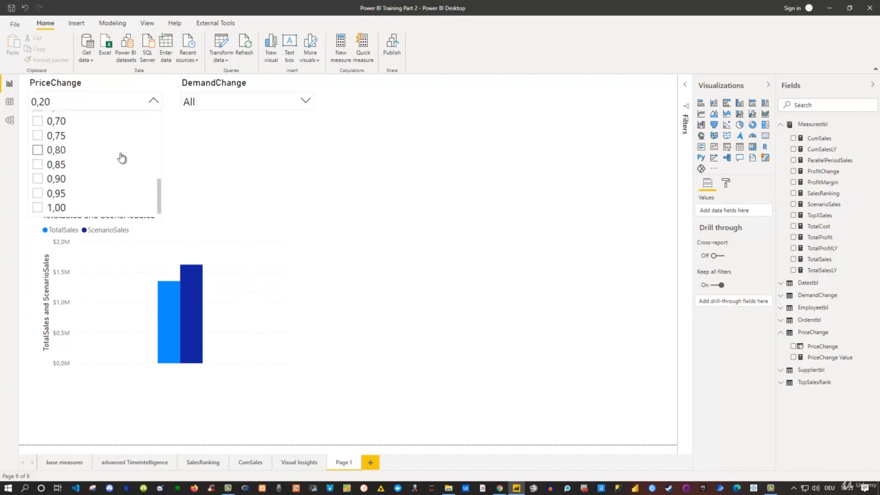
{"action": "left_click", "coordinate": [37, 208]}
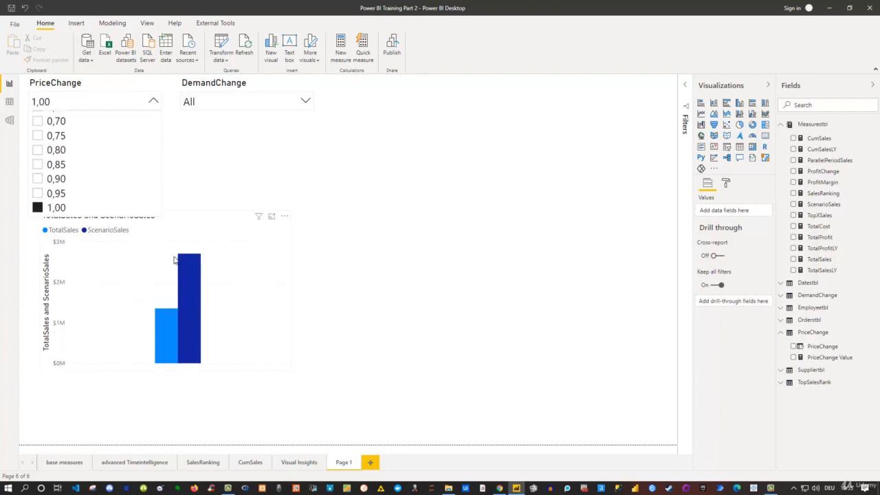
{"action": "left_click", "coordinate": [489, 263]}
{"action": "mouse_move", "coordinate": [195, 278]}
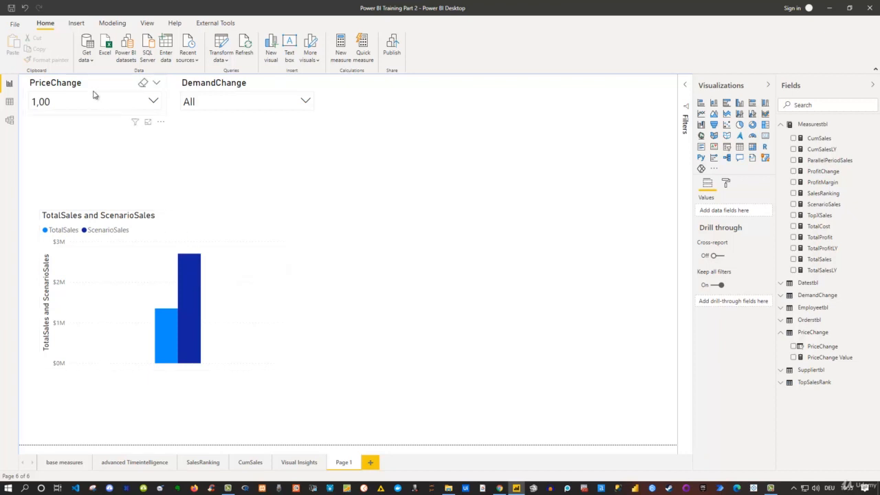
Filter the DemandChange slicer to -0,50 and inspect the ScenarioSales column against TotalSales
{"action": "left_click", "coordinate": [250, 100]}
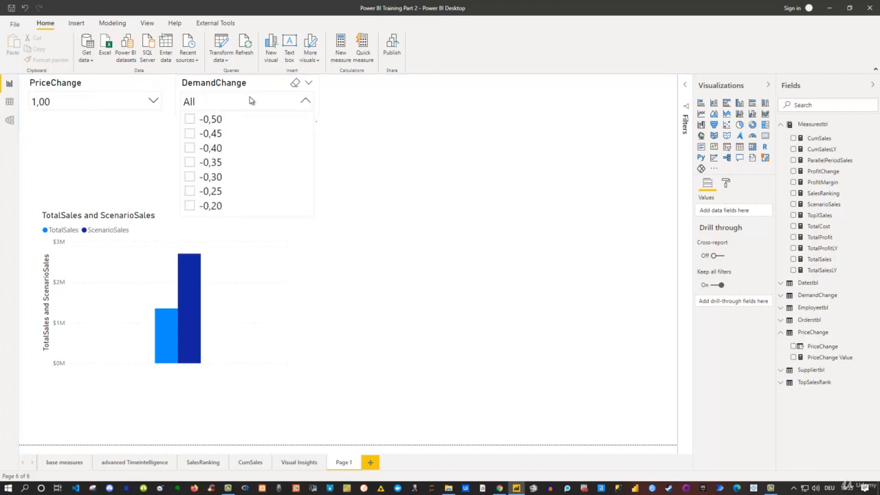
{"action": "left_click", "coordinate": [190, 122]}
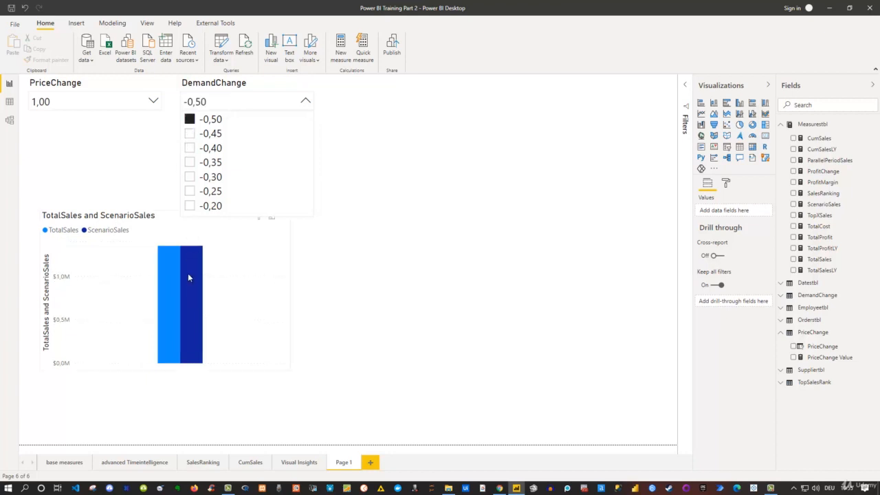
{"action": "mouse_move", "coordinate": [189, 277]}
Set the PriceChange slicer to 0,50 and the DemandChange slicer to -0,25
{"action": "left_click", "coordinate": [154, 101]}
{"action": "scroll", "coordinate": [89, 165], "scroll_direction": "down", "scroll_amount": 3}
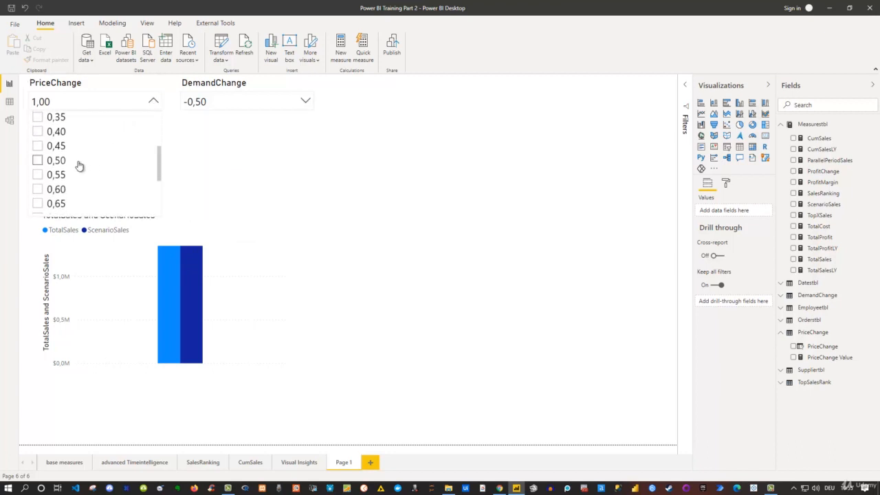
{"action": "left_click", "coordinate": [48, 159]}
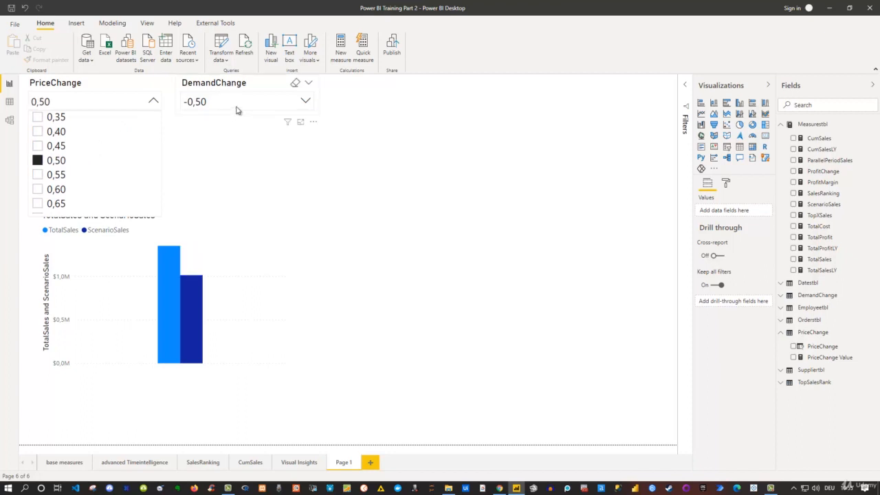
{"action": "left_click", "coordinate": [237, 110]}
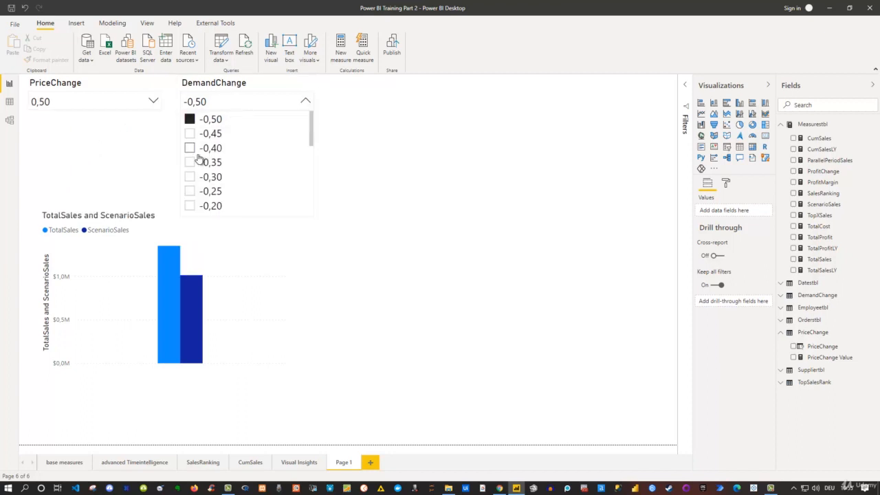
{"action": "left_click", "coordinate": [191, 191]}
{"action": "left_click", "coordinate": [472, 309]}
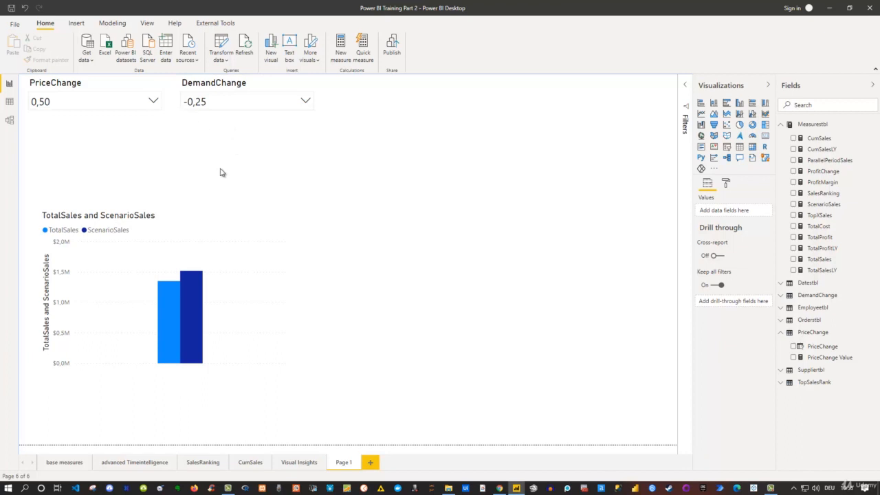
Break down the TotalSales and ScenarioSales column chart by the Category field from Orderstbl
{"action": "left_click", "coordinate": [250, 267]}
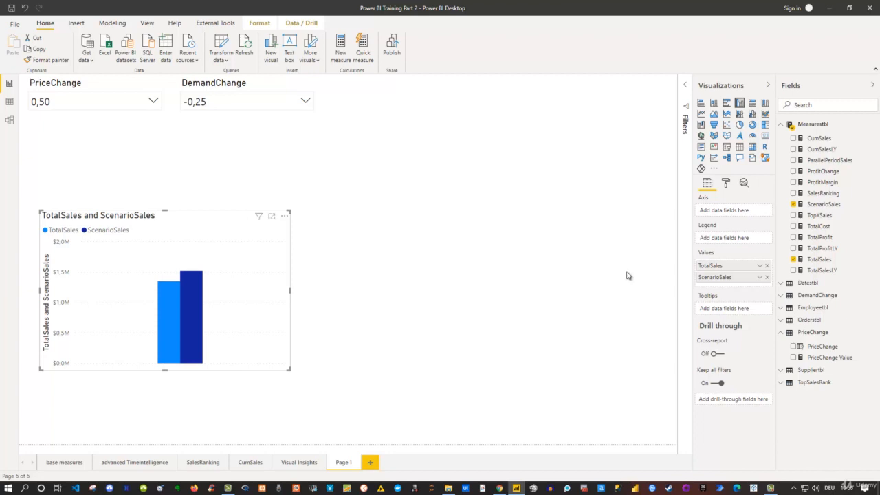
{"action": "left_click", "coordinate": [781, 321]}
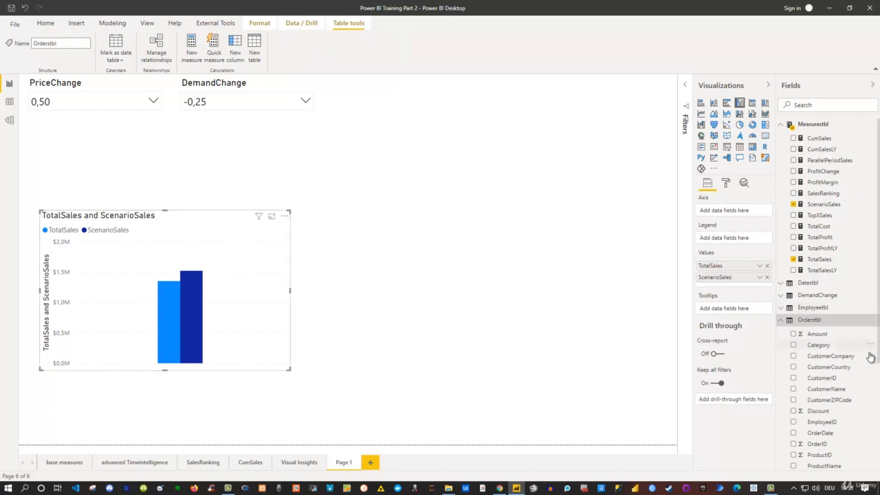
{"action": "left_click", "coordinate": [795, 346]}
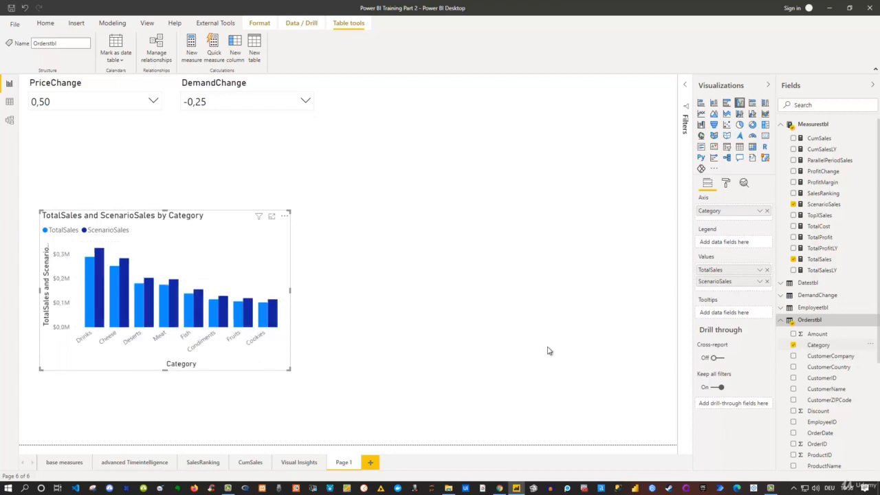